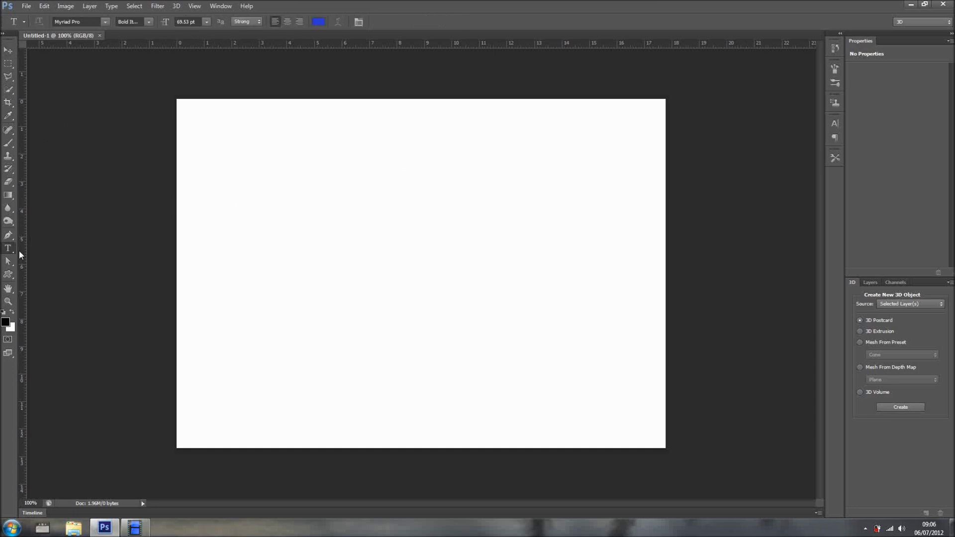
# Add the horizontal text "Photoshop" in the upper half of the canvas.
pyautogui.click(280, 227)
pyautogui.write('Photshop')
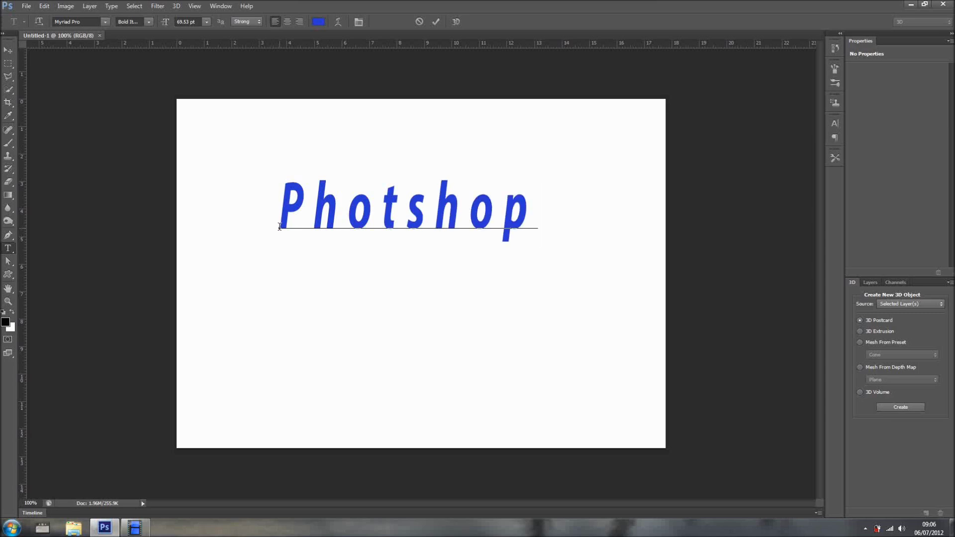
pyautogui.click(407, 214)
pyautogui.write('o')
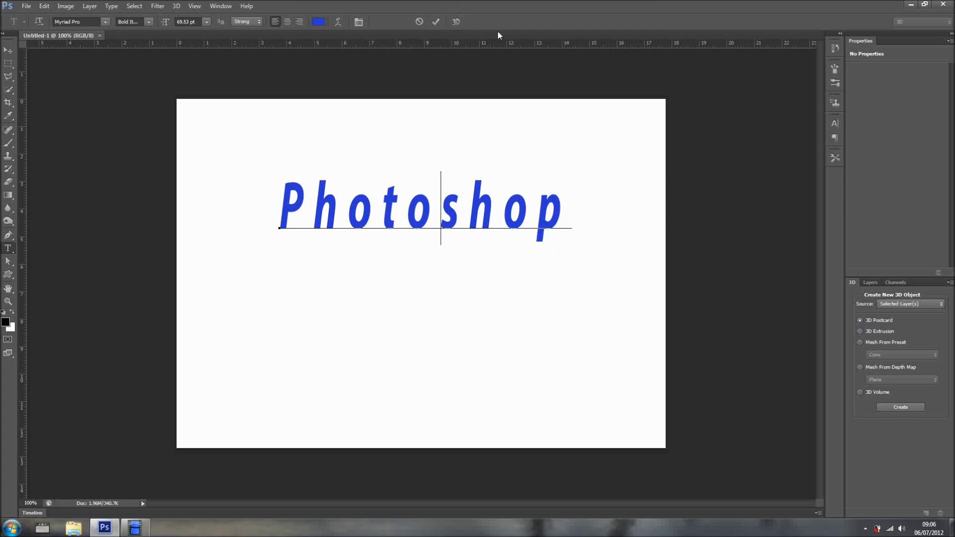
# Convert the text to a 3D extrusion and orbit the camera to view the word frontally from slightly above.
pyautogui.click(458, 23)
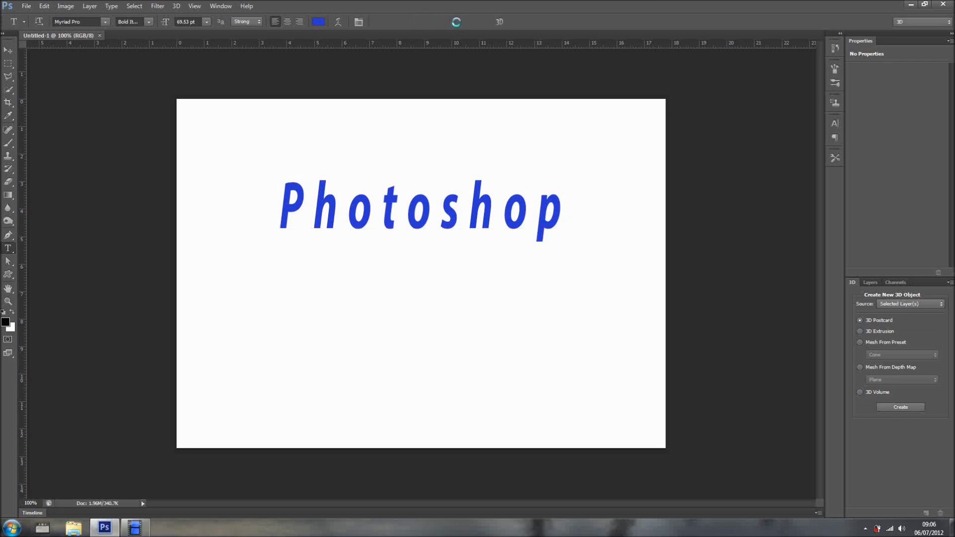
pyautogui.moveTo(472, 158); pyautogui.dragTo(494, 184)
pyautogui.click(427, 227)
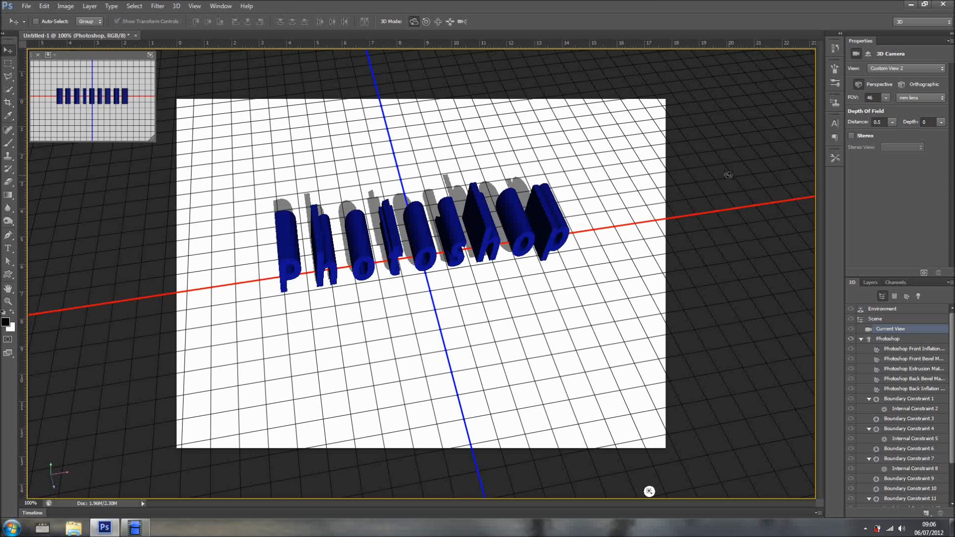
pyautogui.click(494, 215)
pyautogui.click(459, 250)
pyautogui.moveTo(384, 303); pyautogui.dragTo(417, 313)
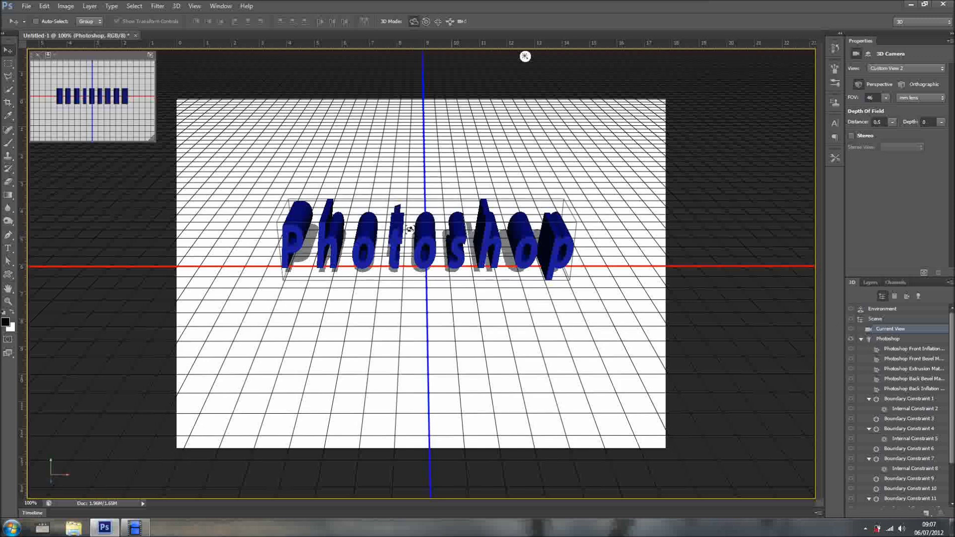
# Tilt the Photoshop text mesh about its horizontal axis and set its extrusion depth to 134.
pyautogui.click(882, 340)
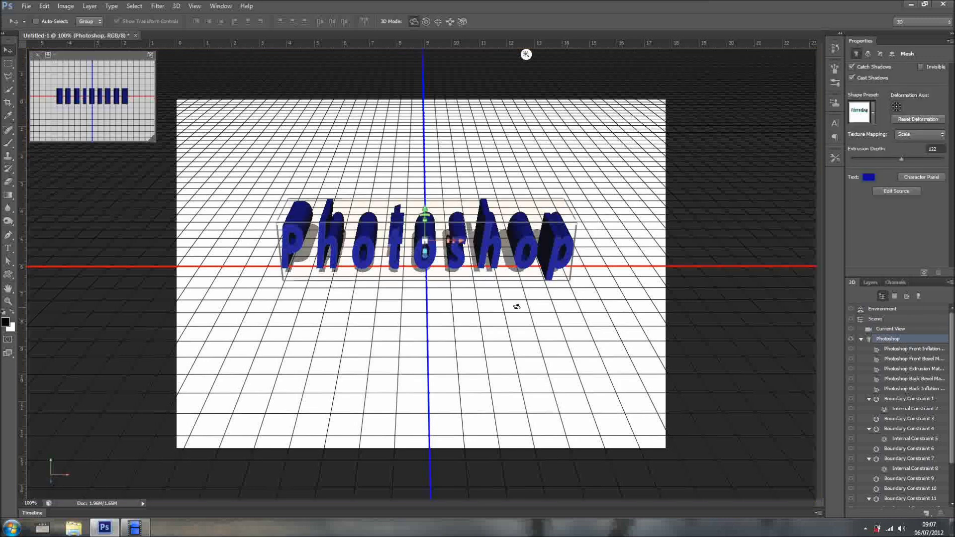
pyautogui.moveTo(471, 274); pyautogui.dragTo(469, 322)
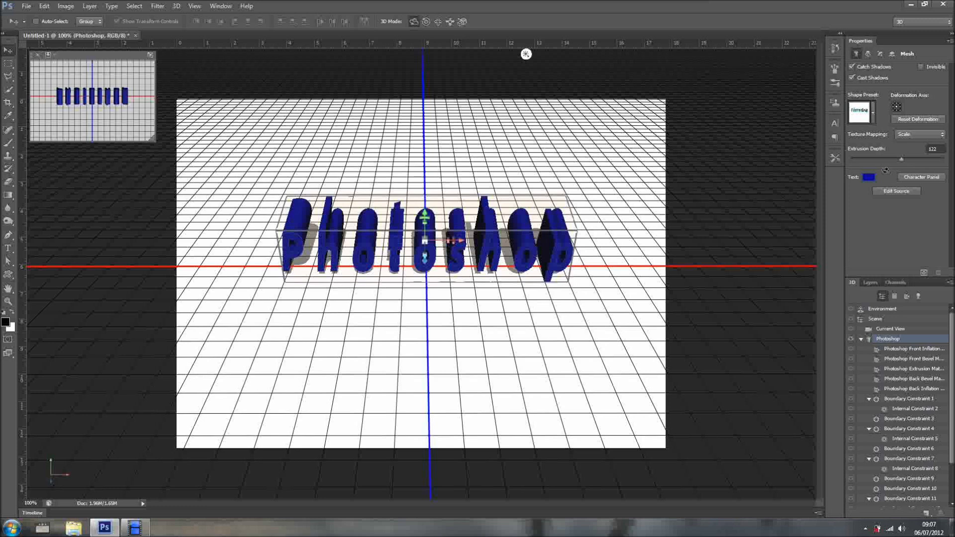
pyautogui.moveTo(901, 159)
pyautogui.mouseDown()
pyautogui.moveTo(890, 160)
pyautogui.moveTo(901, 159)
pyautogui.mouseUp()
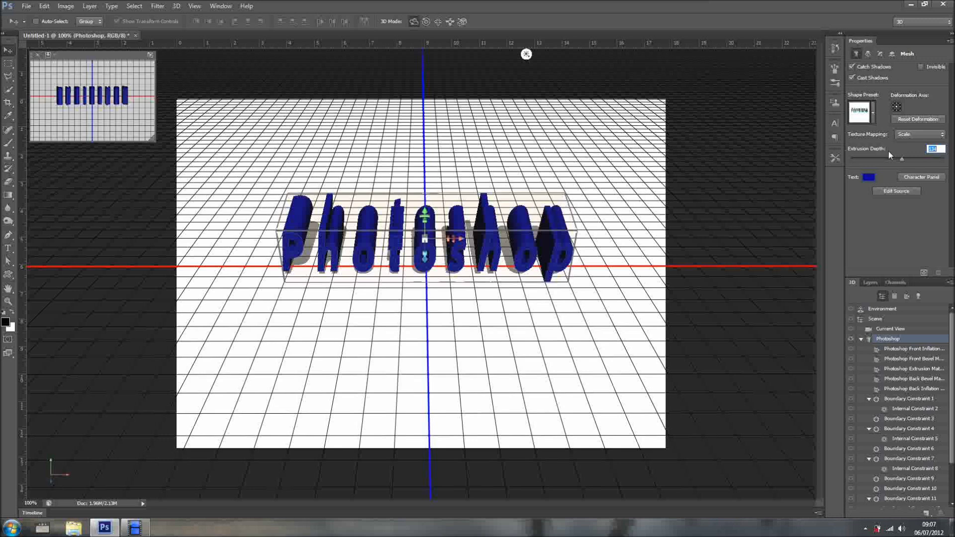
pyautogui.click(880, 54)
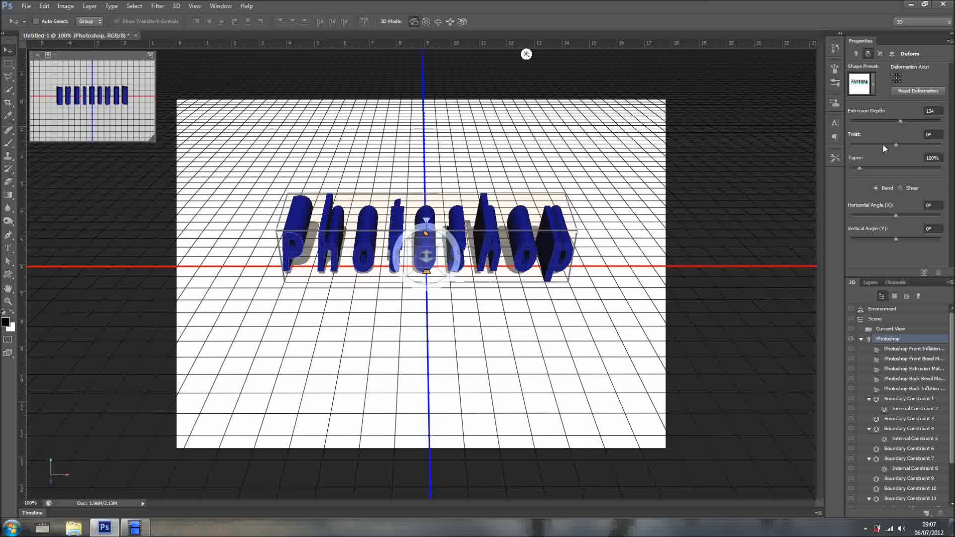
pyautogui.click(856, 52)
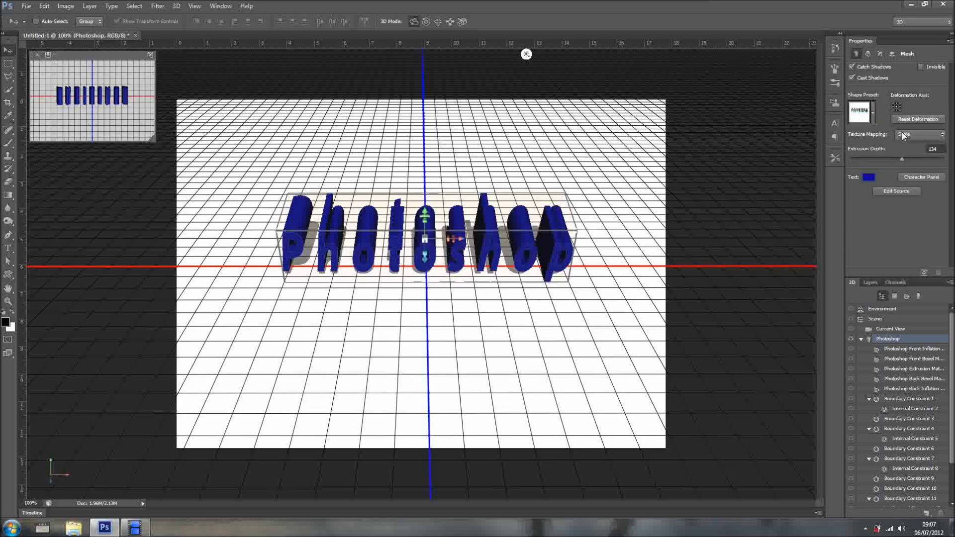
# Redirect Infinite Light 1 to cast the shadow behind the text, and rotate the Photoshop mesh upright to face the front.
pyautogui.click(861, 340)
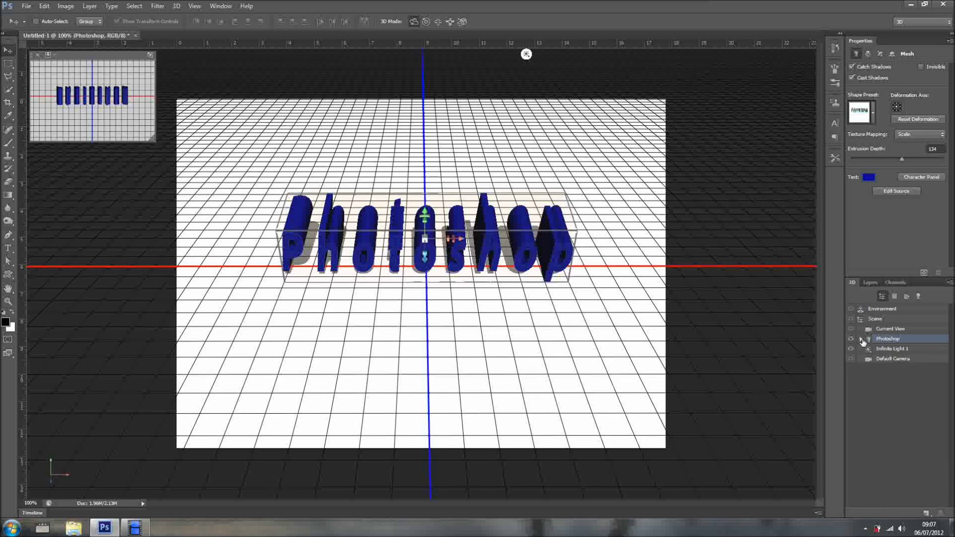
pyautogui.click(895, 348)
pyautogui.moveTo(422, 318); pyautogui.dragTo(466, 318)
pyautogui.click(887, 339)
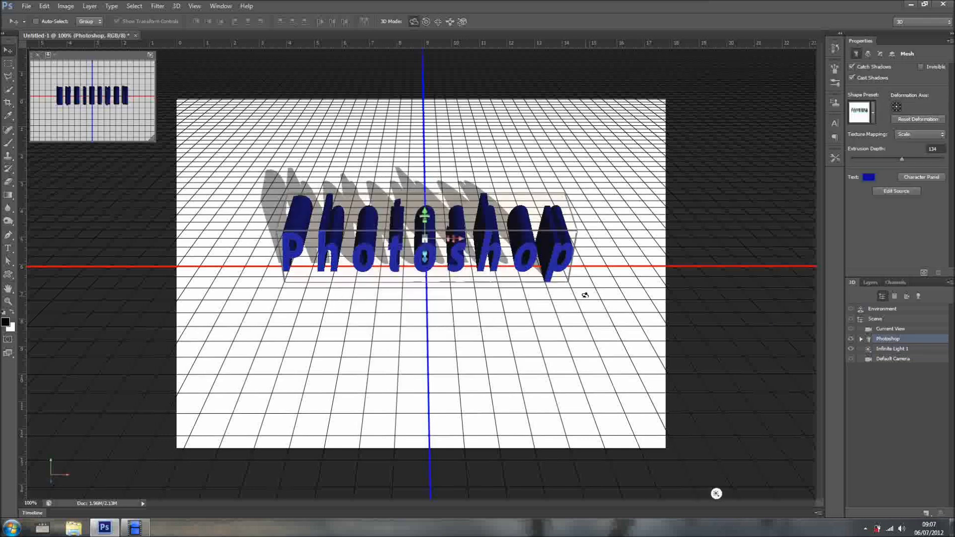
pyautogui.moveTo(586, 289); pyautogui.dragTo(589, 238)
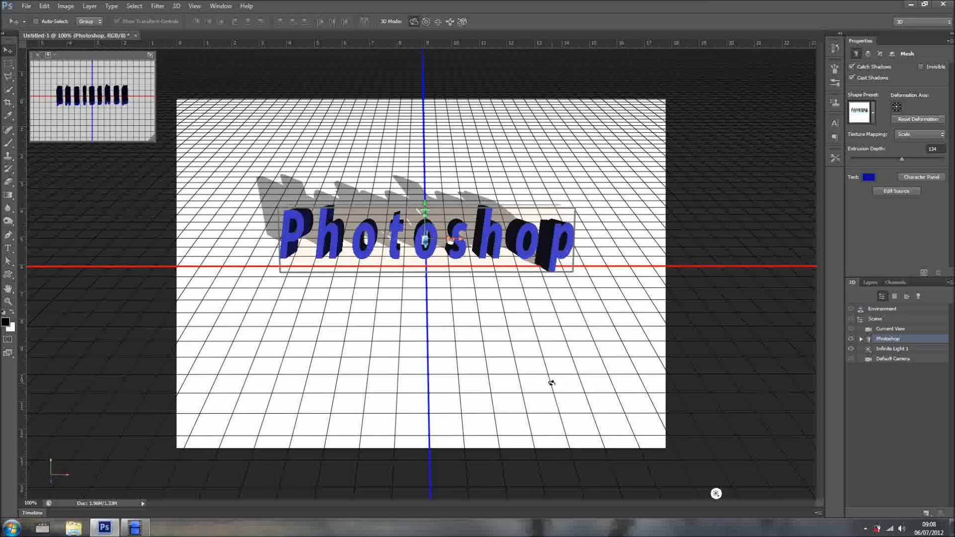
# Create a video timeline, expand the Photoshop track's properties and enlarge the timeline area to show them all.
pyautogui.click(33, 514)
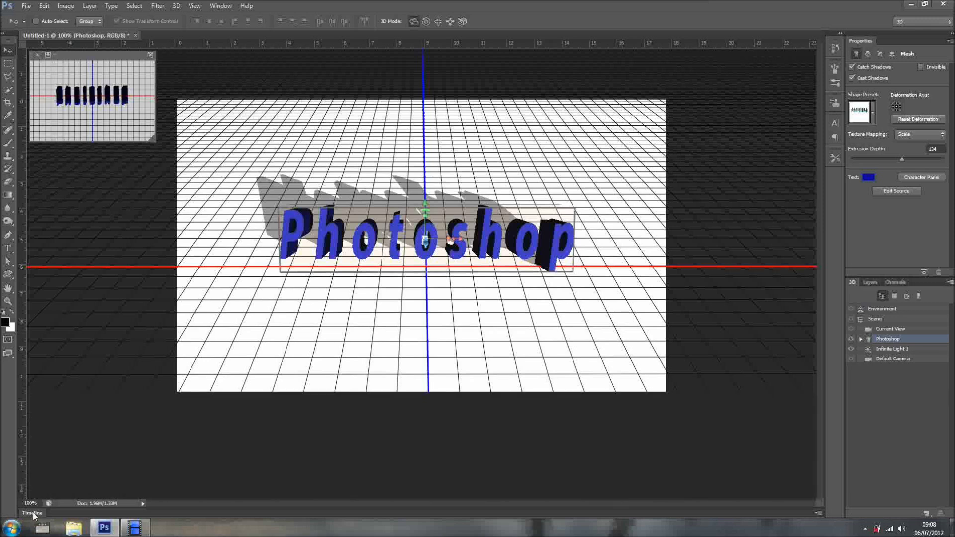
pyautogui.click(422, 464)
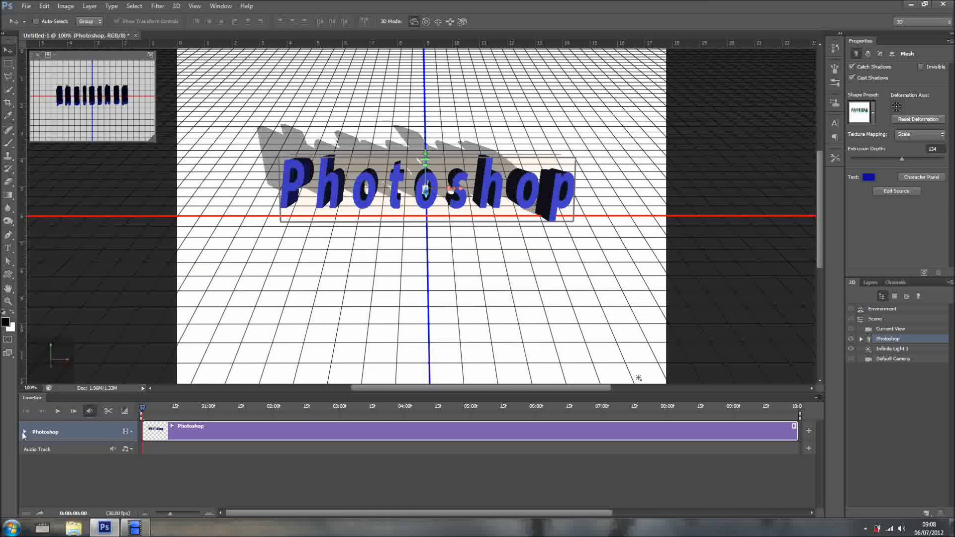
pyautogui.click(214, 7)
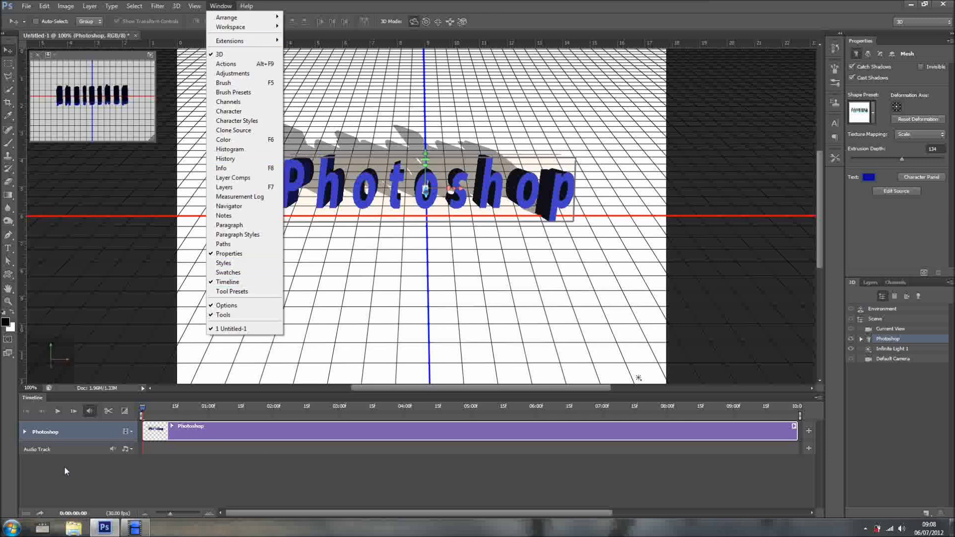
pyautogui.click(52, 430)
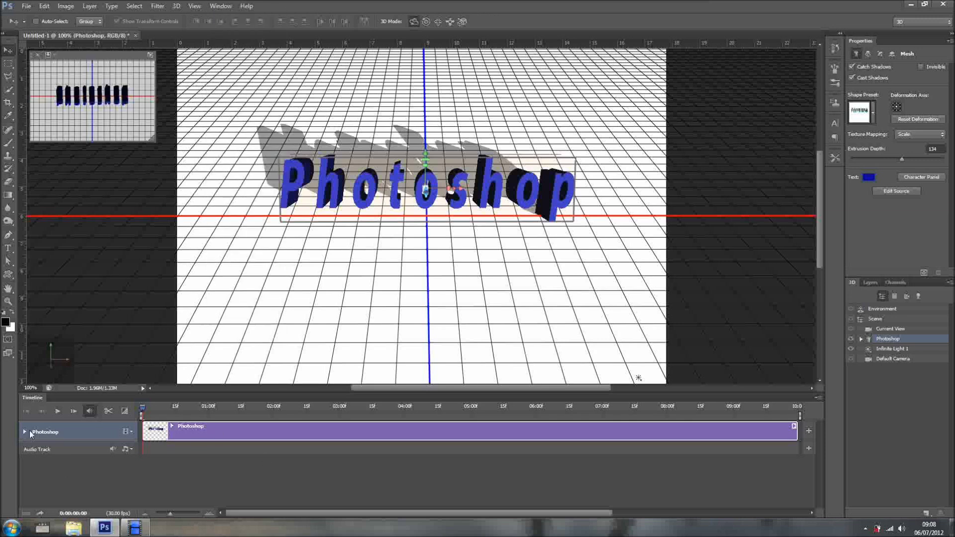
pyautogui.click(25, 432)
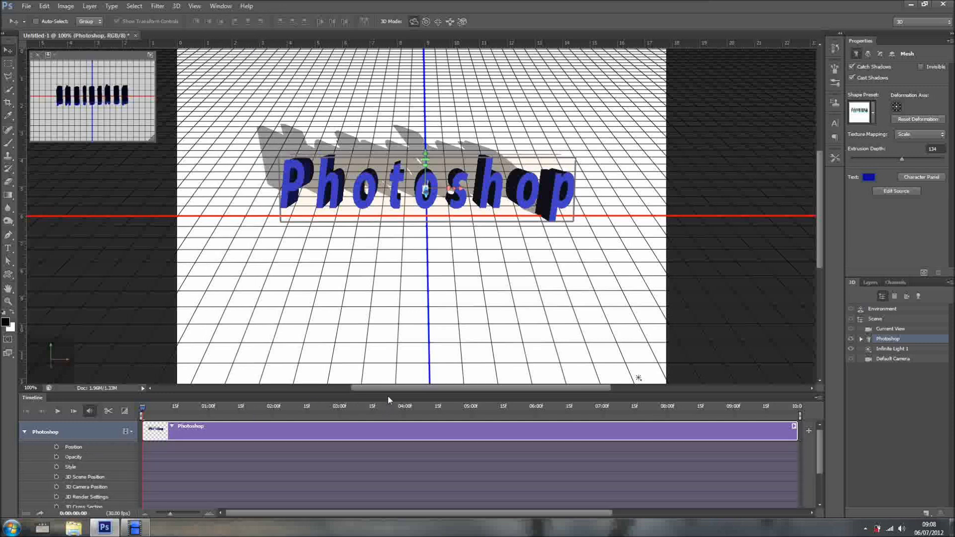
pyautogui.moveTo(388, 396); pyautogui.dragTo(394, 335)
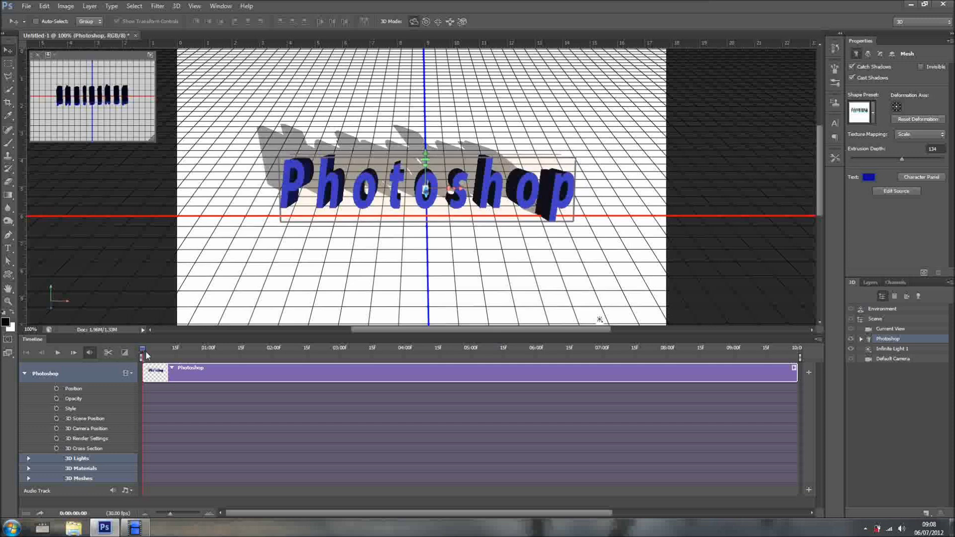
# Shorten the timeline's work area and the Photoshop clip to about 6 seconds.
pyautogui.click(507, 347)
pyautogui.click(538, 349)
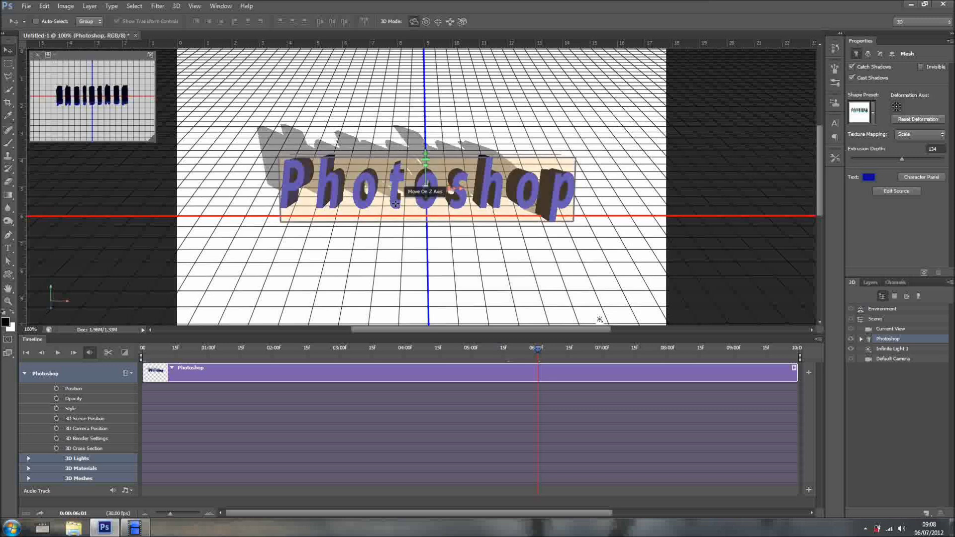
pyautogui.moveTo(799, 357); pyautogui.dragTo(544, 363)
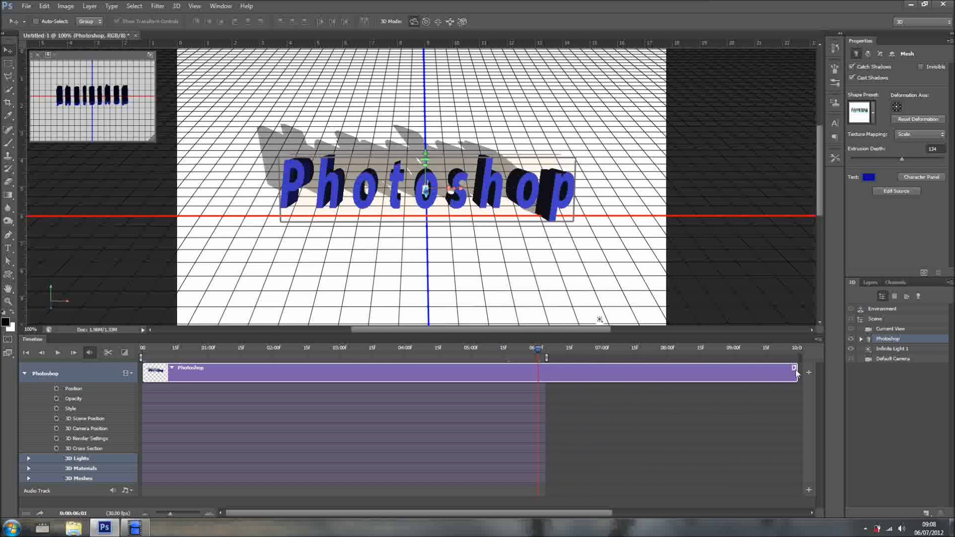
pyautogui.moveTo(794, 370); pyautogui.dragTo(546, 377)
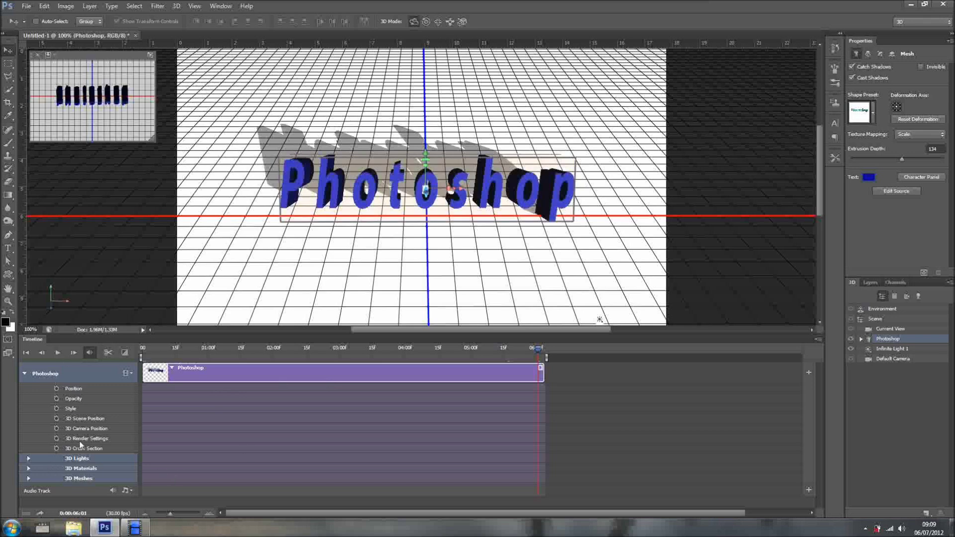
pyautogui.click(28, 479)
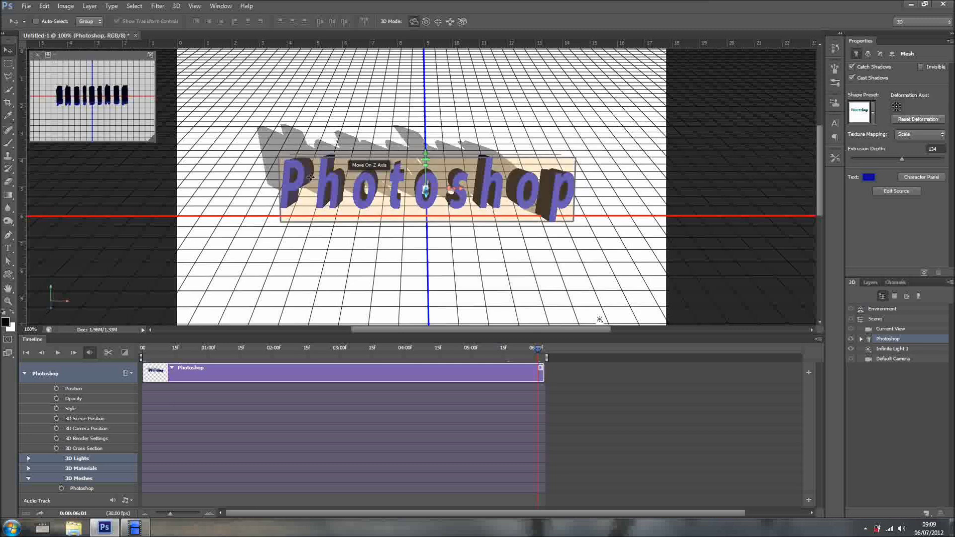
pyautogui.moveTo(538, 351); pyautogui.dragTo(370, 350)
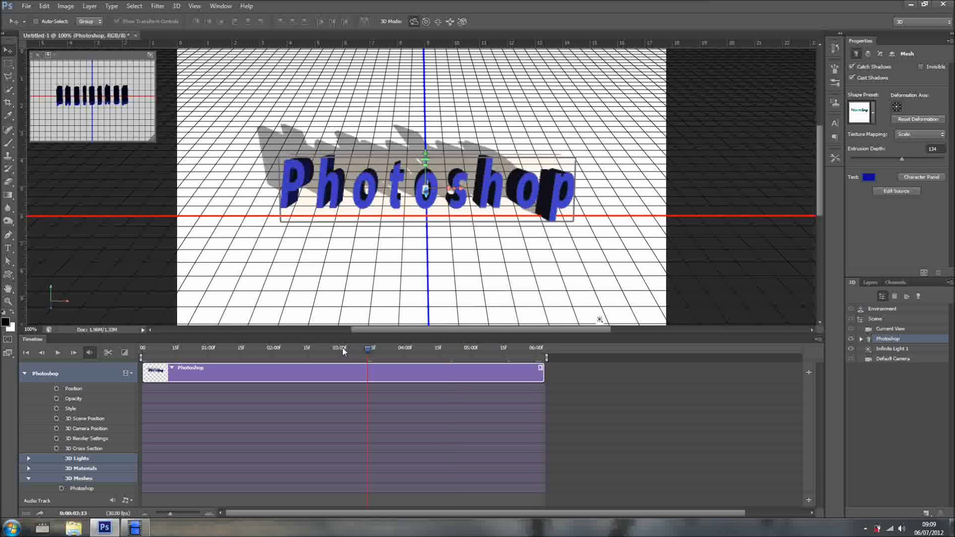
pyautogui.moveTo(341, 351); pyautogui.dragTo(342, 350)
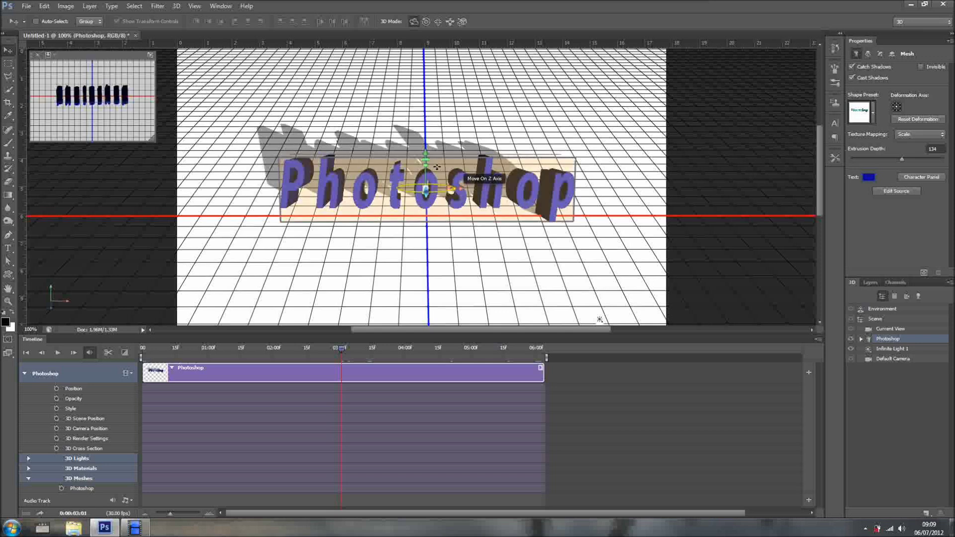
pyautogui.moveTo(425, 158); pyautogui.dragTo(374, 205)
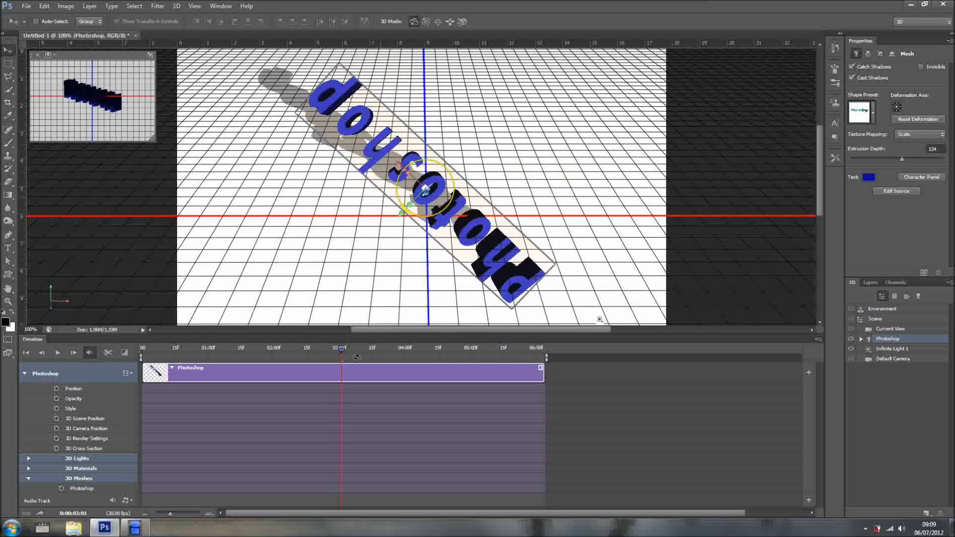
pyautogui.moveTo(343, 353); pyautogui.dragTo(309, 354)
pyautogui.click(538, 353)
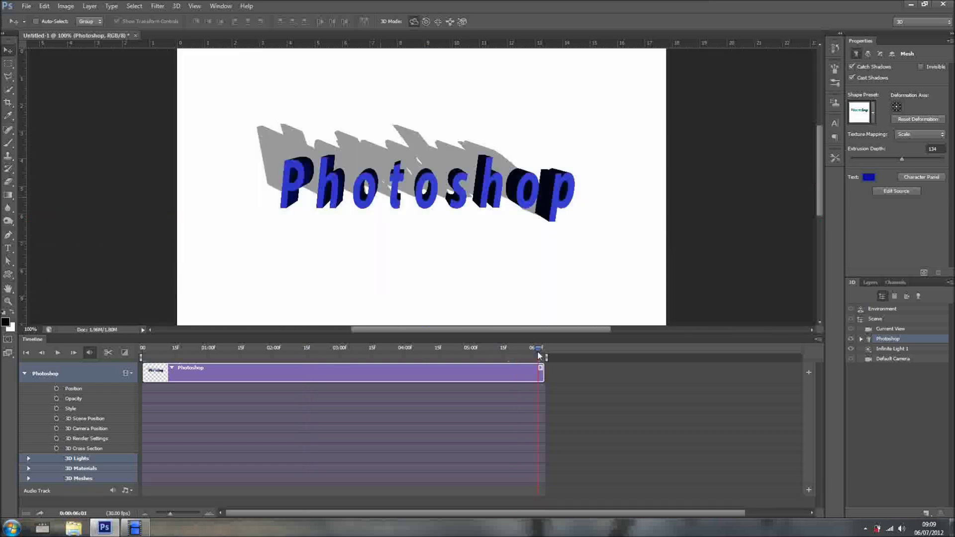
# Enable keyframe animation for the Photoshop mesh under 3D Meshes, with the playhead at the clip's end, 0:00:06:03.
pyautogui.moveTo(540, 349); pyautogui.dragTo(544, 349)
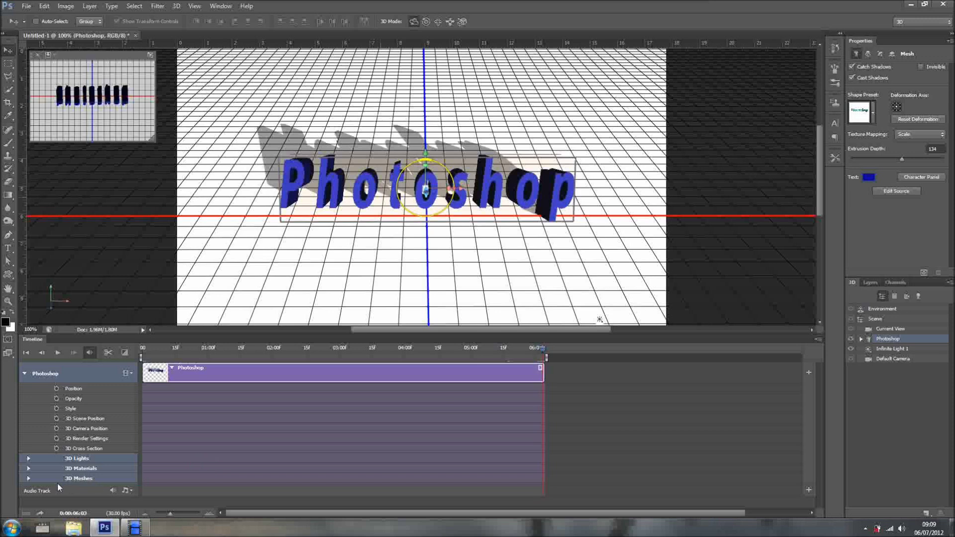
pyautogui.click(28, 478)
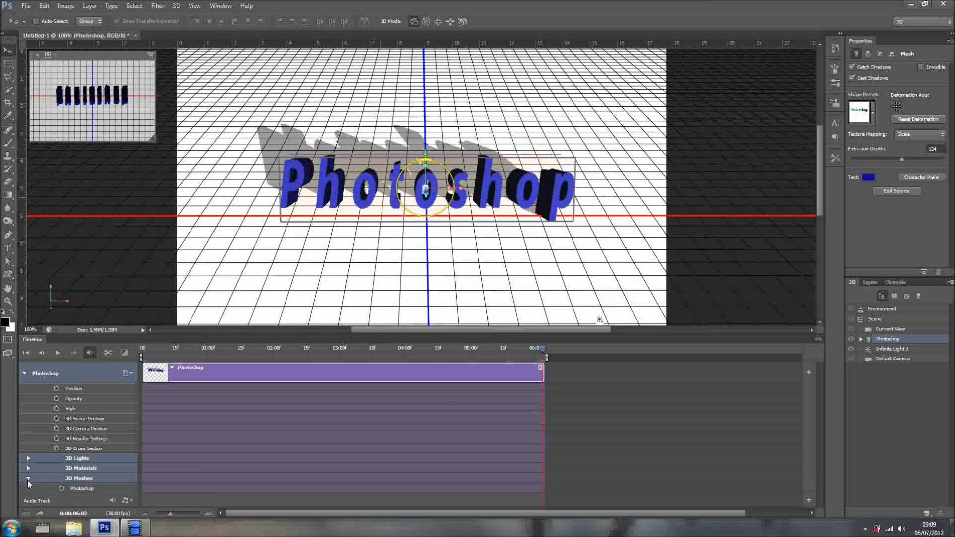
pyautogui.click(61, 488)
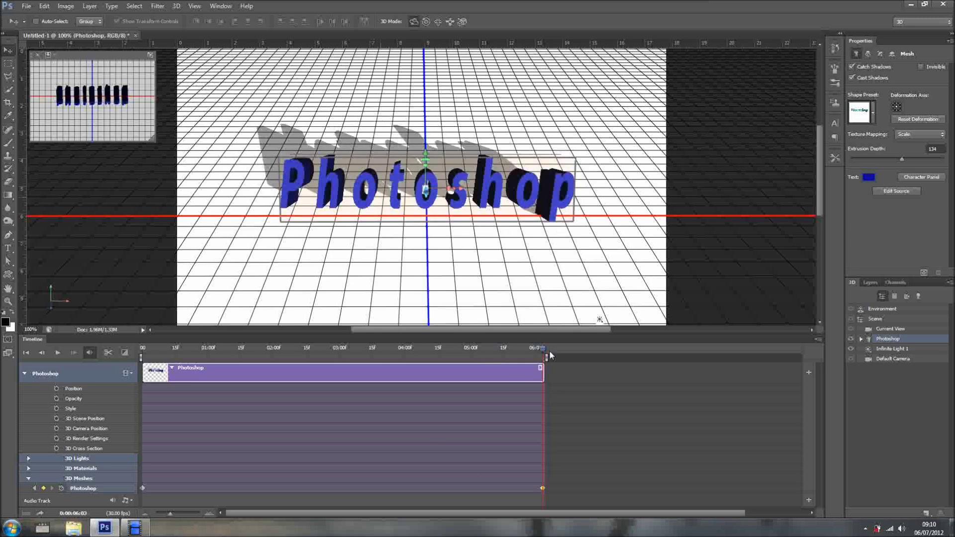
# At 0:00:03:00, rotate the Photoshop mesh about its X axis by about -103° to add a keyframe.
pyautogui.moveTo(530, 352); pyautogui.dragTo(371, 350)
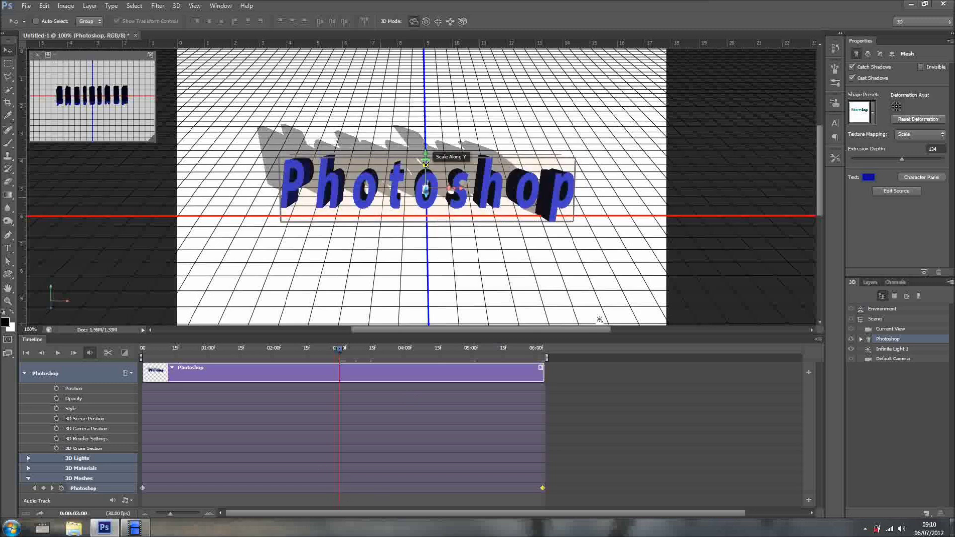
pyautogui.moveTo(420, 160); pyautogui.dragTo(380, 223)
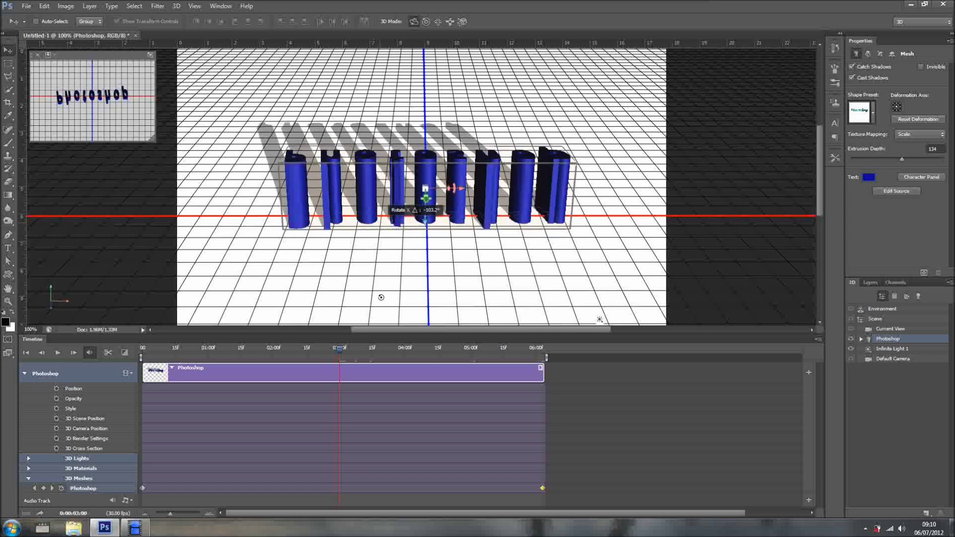
# At 0:00:02:16, move the Photoshop mesh along its Y axis by about 299 toward the viewer to add a keyframe.
pyautogui.moveTo(341, 354); pyautogui.dragTo(309, 356)
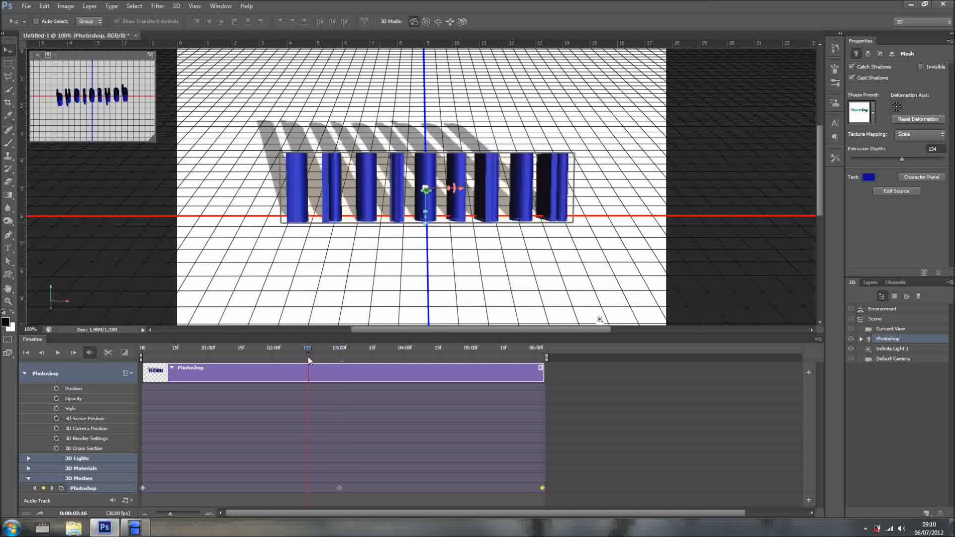
pyautogui.moveTo(500, 189); pyautogui.dragTo(500, 292)
pyautogui.moveTo(500, 325); pyautogui.dragTo(500, 329)
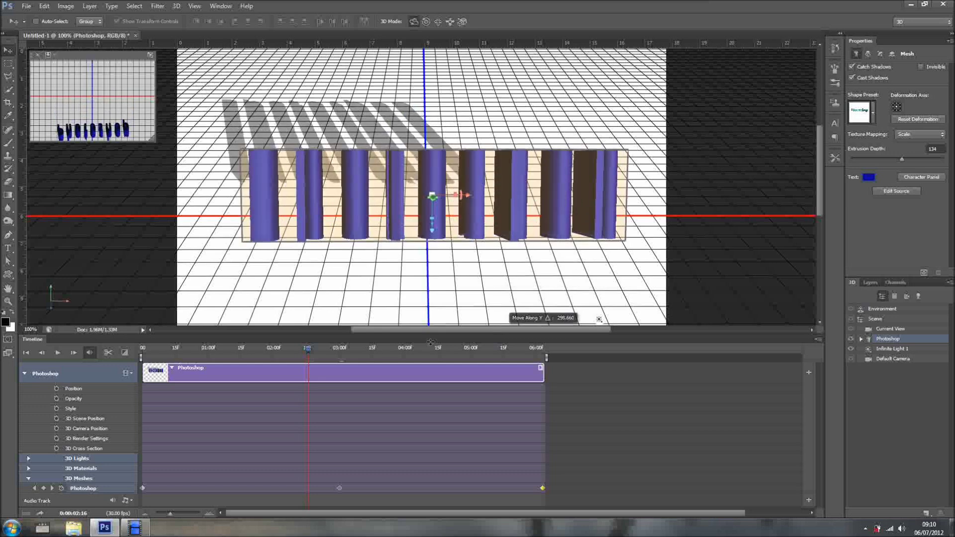
pyautogui.click(307, 350)
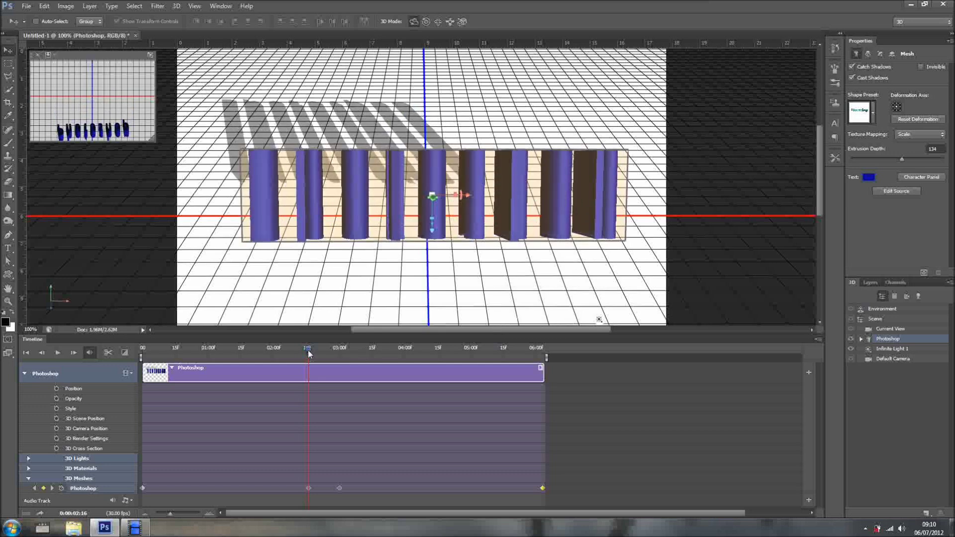
# At 0:00:00:00, move the Photoshop mesh along its Z axis toward the viewer until it is completely off the canvas.
pyautogui.click(142, 357)
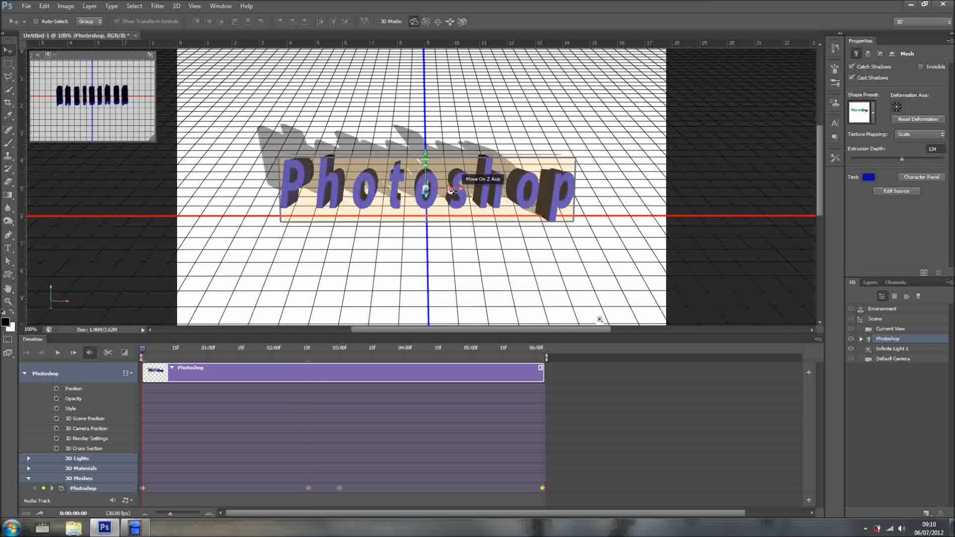
pyautogui.moveTo(453, 191); pyautogui.dragTo(527, 386)
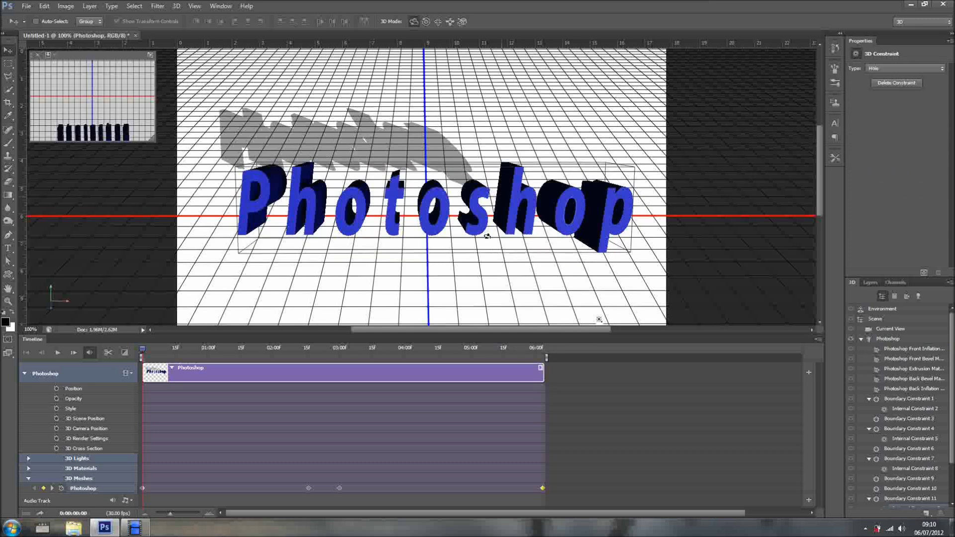
pyautogui.click(450, 21)
pyautogui.click(497, 208)
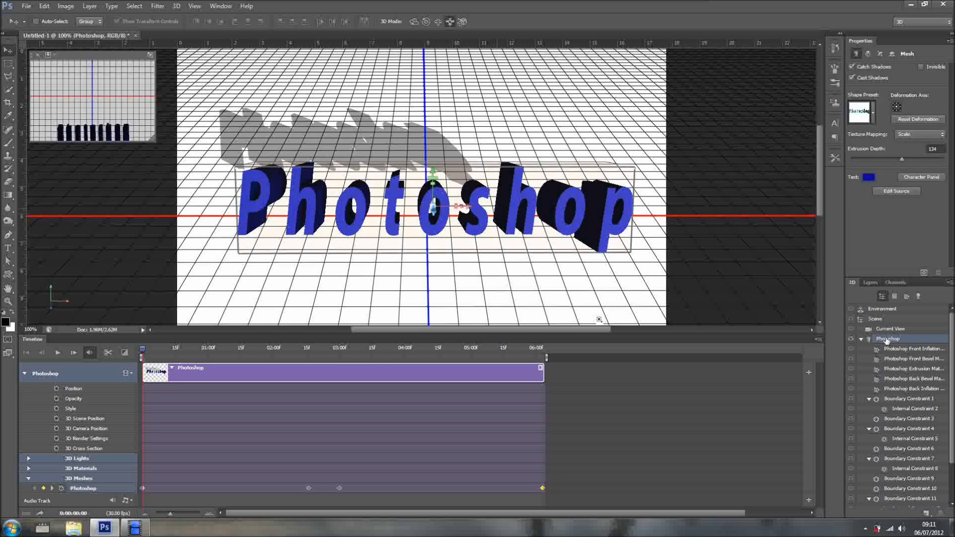
pyautogui.moveTo(491, 197); pyautogui.dragTo(661, 264)
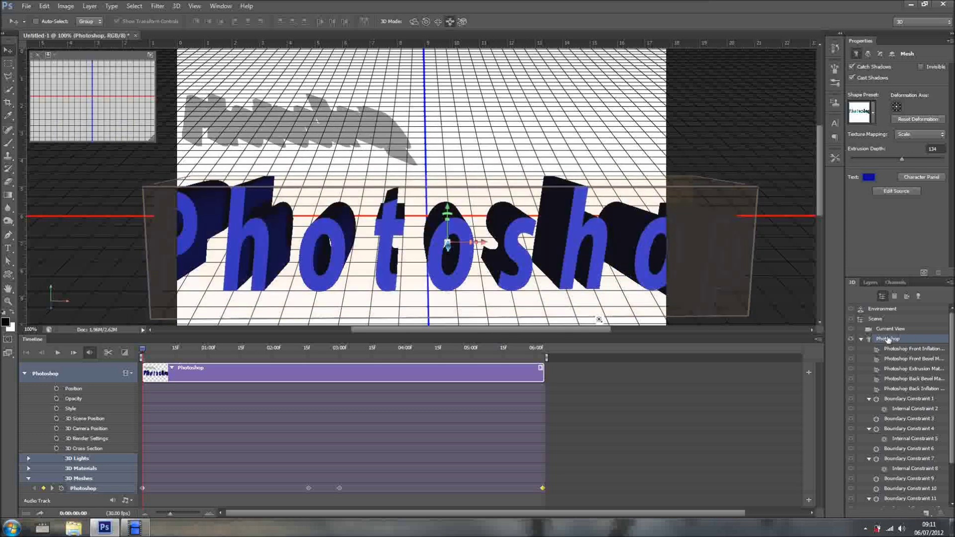
pyautogui.moveTo(490, 205); pyautogui.dragTo(530, 331)
pyautogui.moveTo(539, 293); pyautogui.dragTo(539, 294)
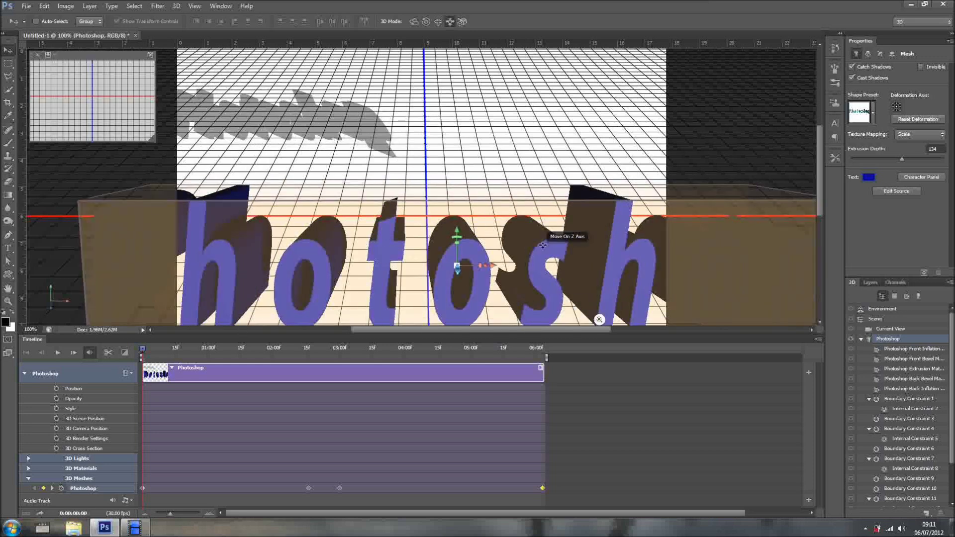
pyautogui.moveTo(552, 236); pyautogui.dragTo(559, 304)
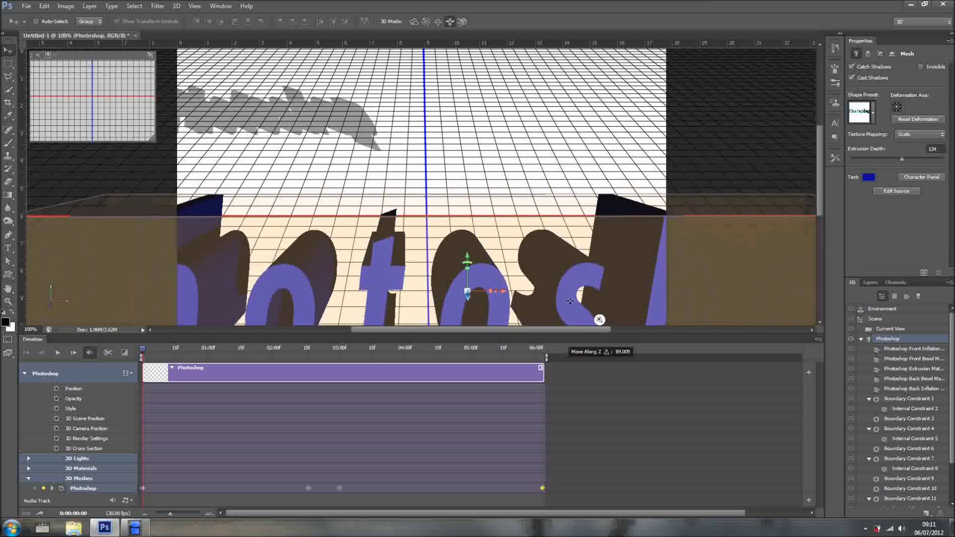
pyautogui.click(582, 377)
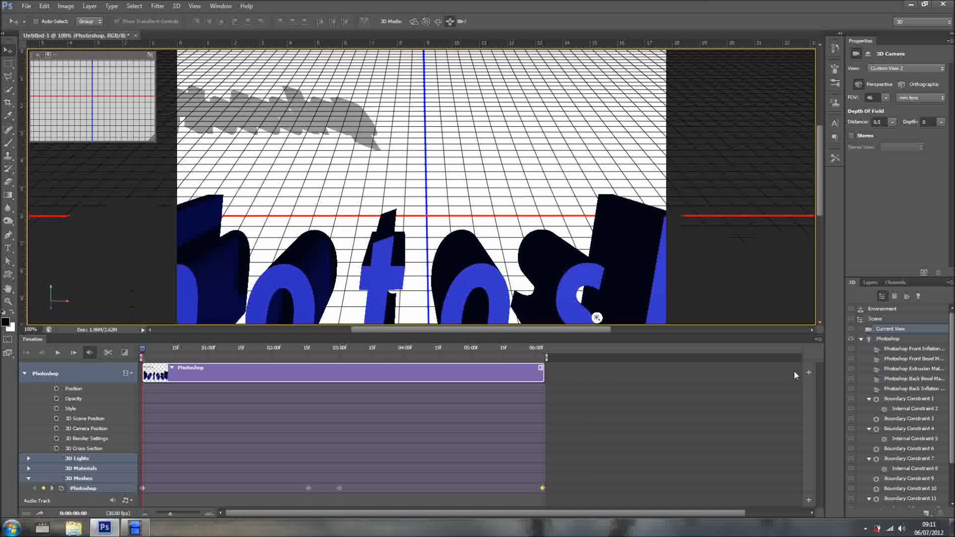
pyautogui.click(889, 339)
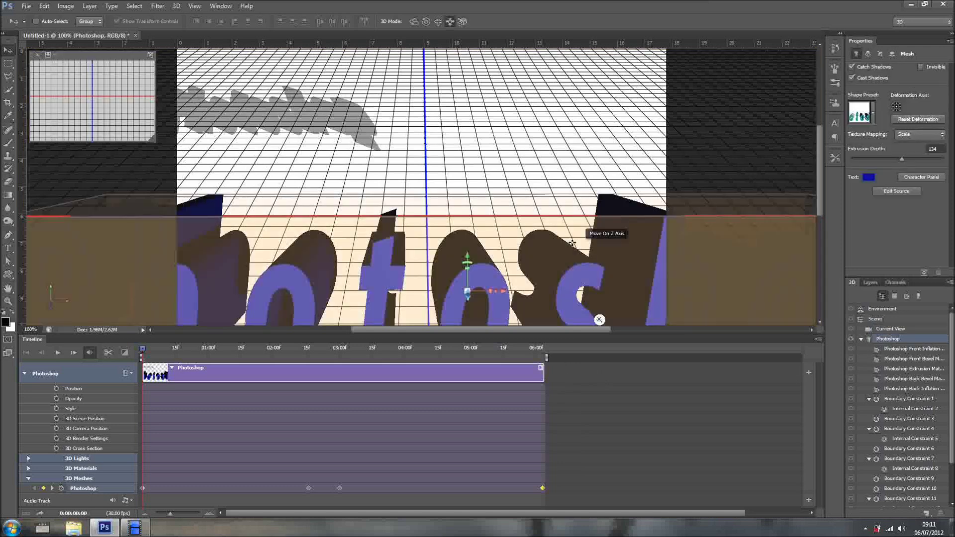
pyautogui.moveTo(577, 224); pyautogui.dragTo(556, 163)
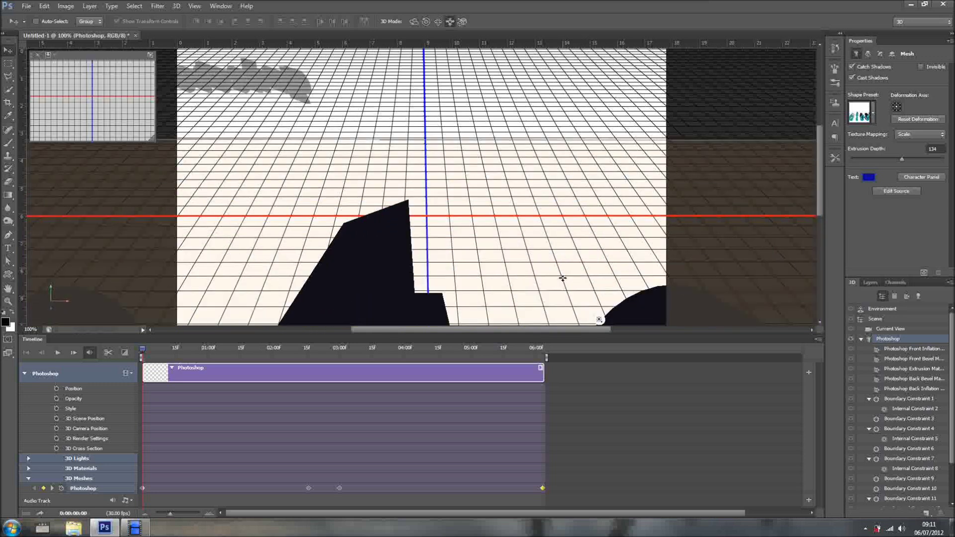
pyautogui.moveTo(560, 260); pyautogui.dragTo(566, 308)
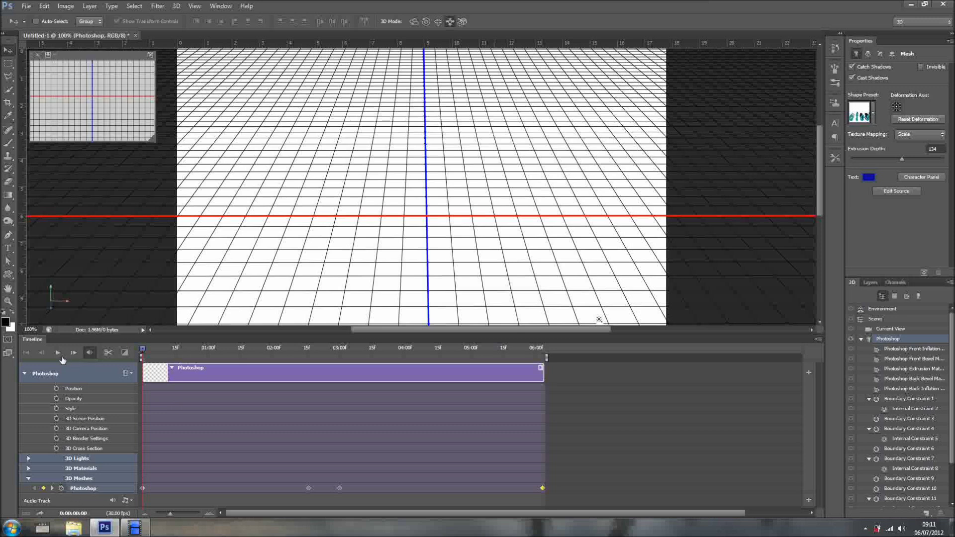
# Play back the text animation to preview it, and return the playhead to the start of the timeline.
pyautogui.click(58, 353)
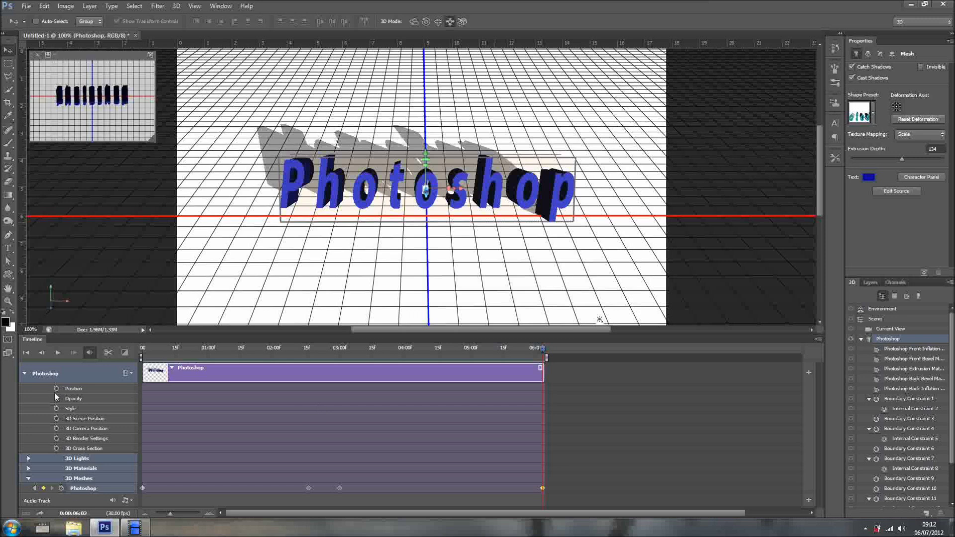
pyautogui.click(58, 352)
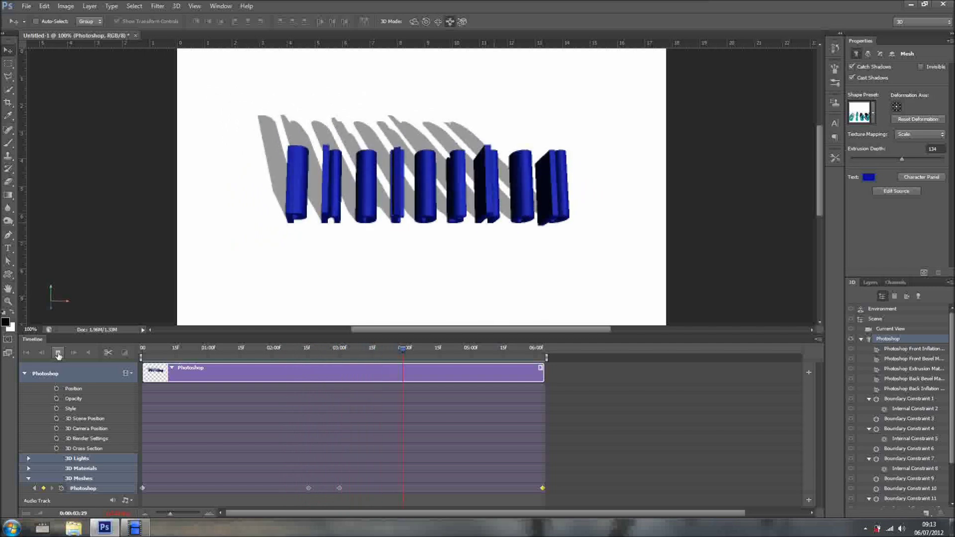
pyautogui.click(442, 349)
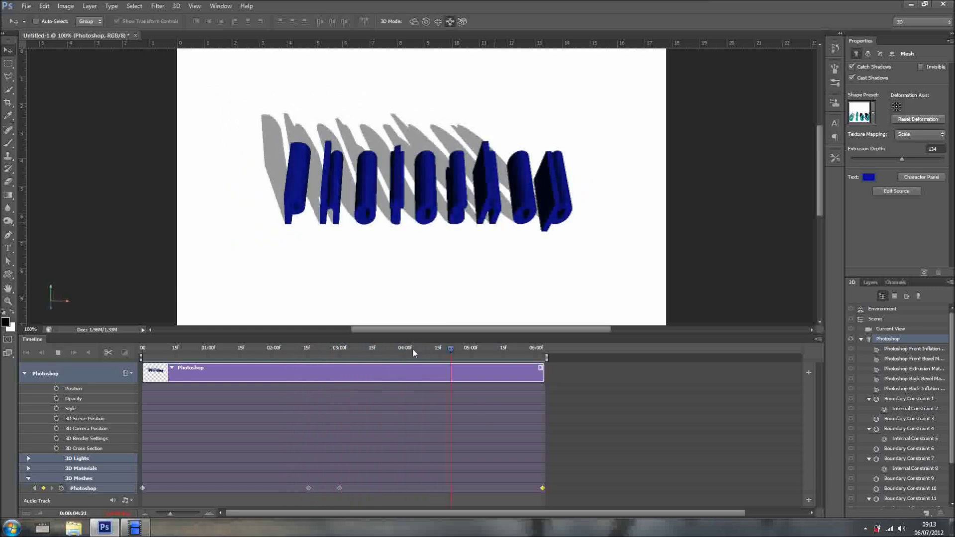
pyautogui.moveTo(163, 354); pyautogui.dragTo(134, 355)
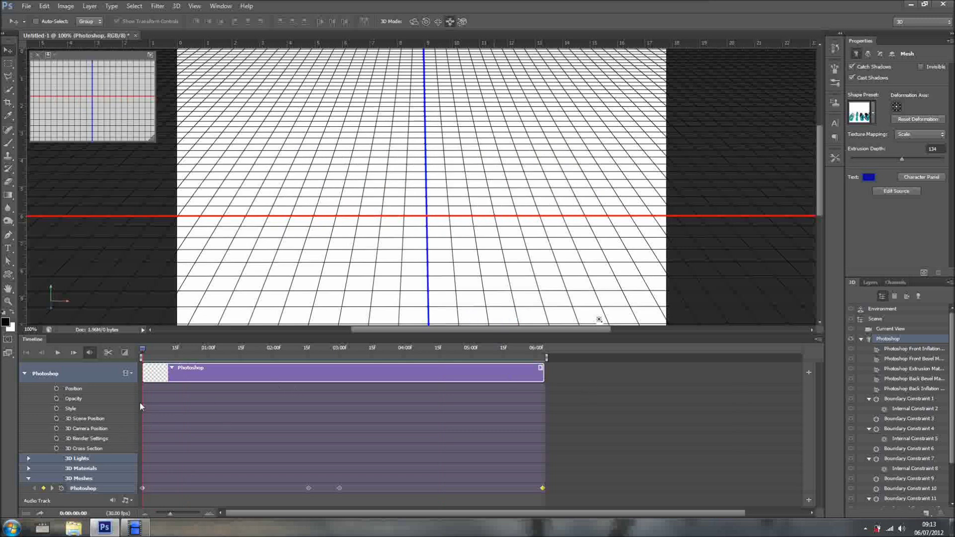
# Try adding a layer mask directly to the Photoshop 3D layer.
pyautogui.click(861, 339)
pyautogui.click(870, 282)
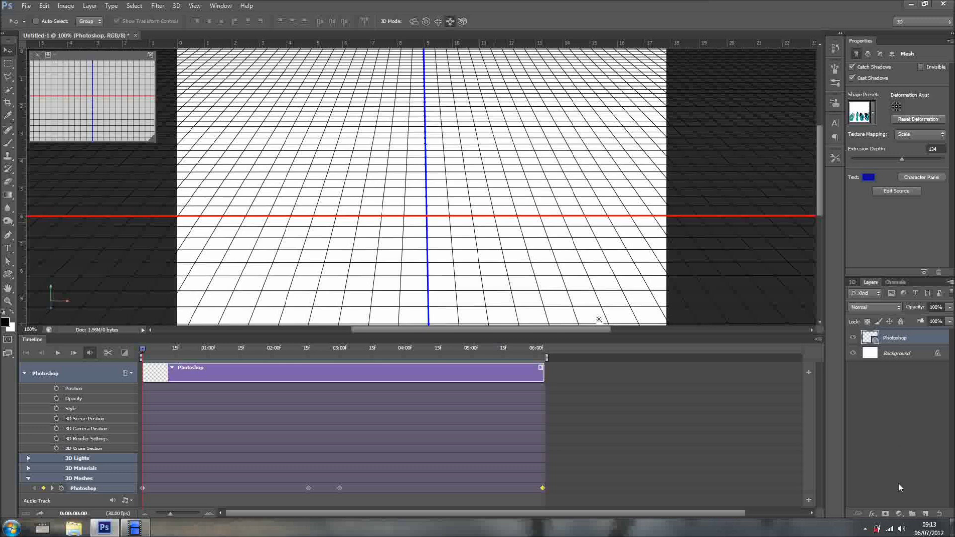
pyautogui.click(886, 513)
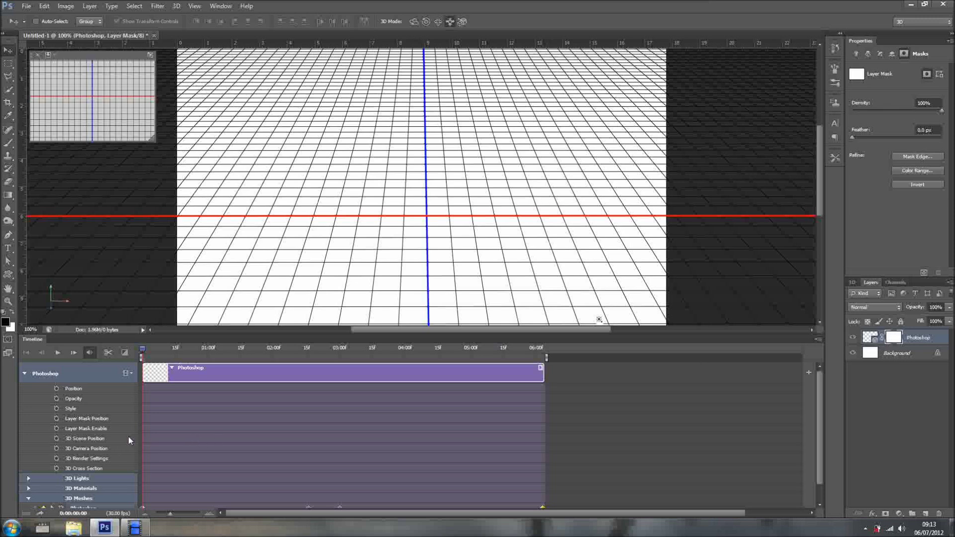
pyautogui.hotkey('ctrl', '0')
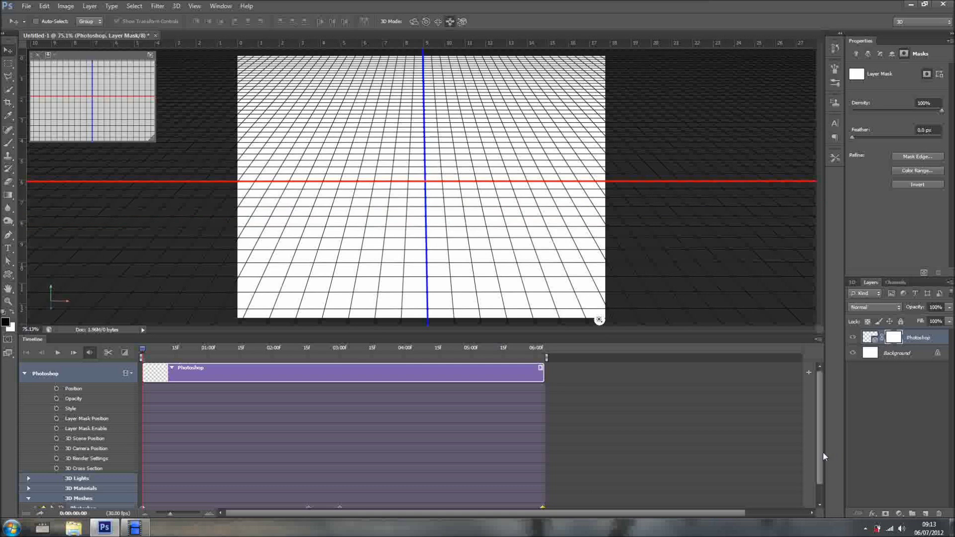
pyautogui.scroll(-2, 819, 472)
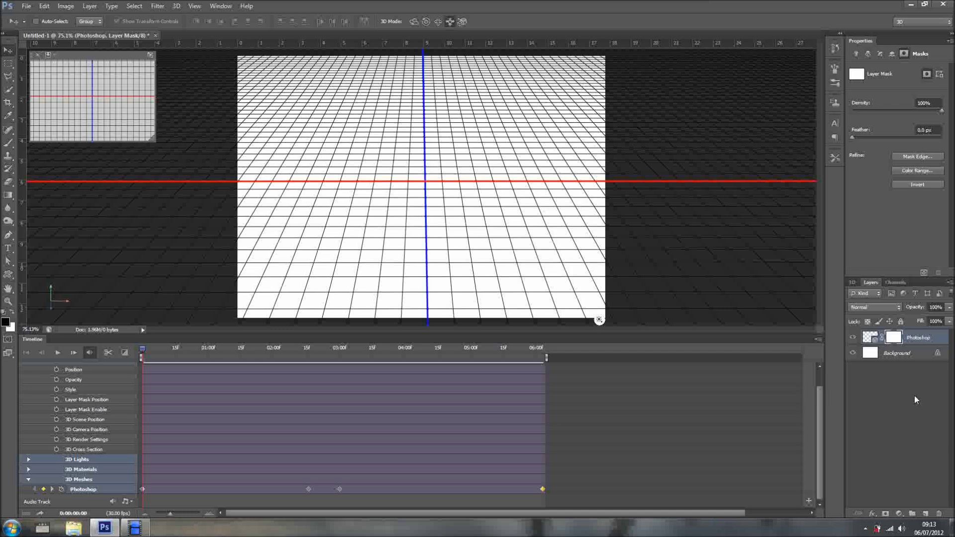
pyautogui.click(895, 338)
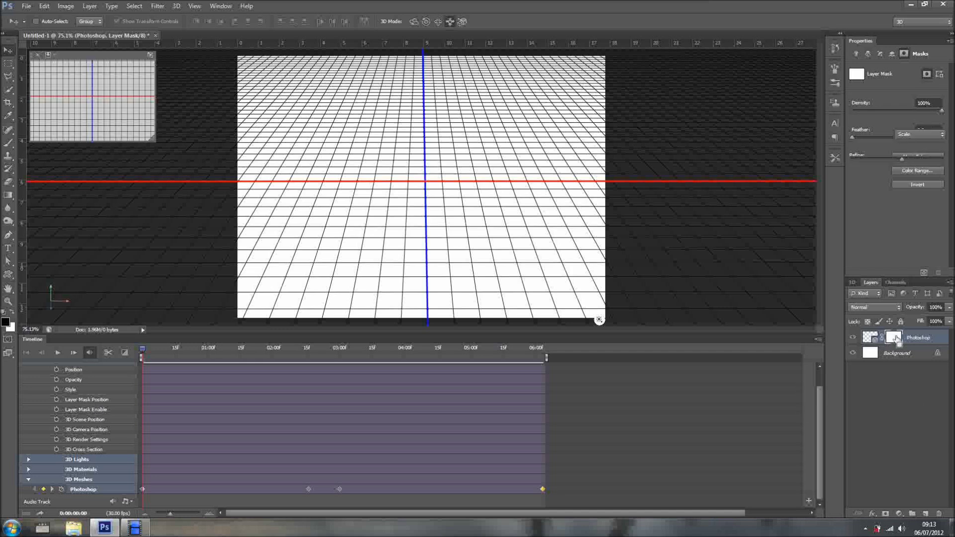
pyautogui.hotkey('ctrl', 'z')
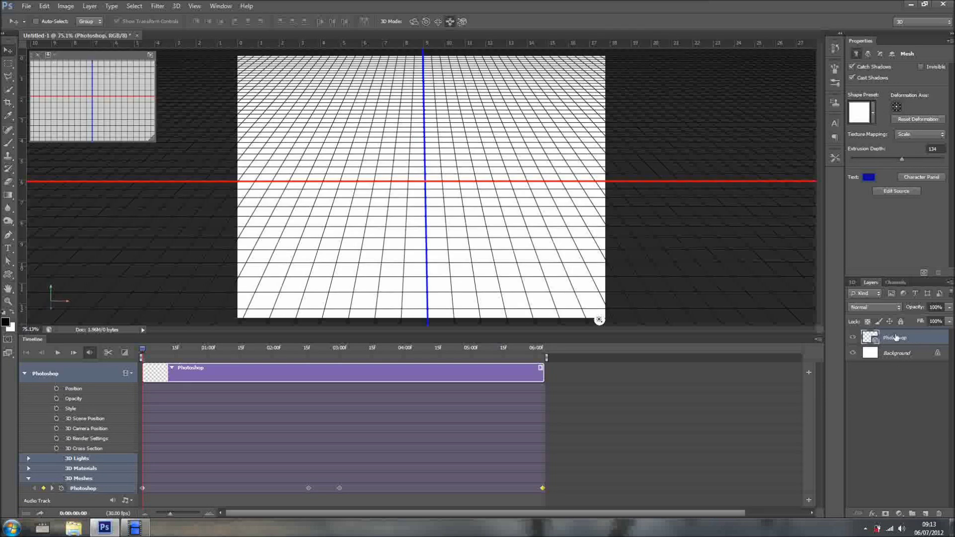
# Convert the Photoshop 3D layer to a Smart Object and add a layer mask to it.
pyautogui.rightClick(895, 336)
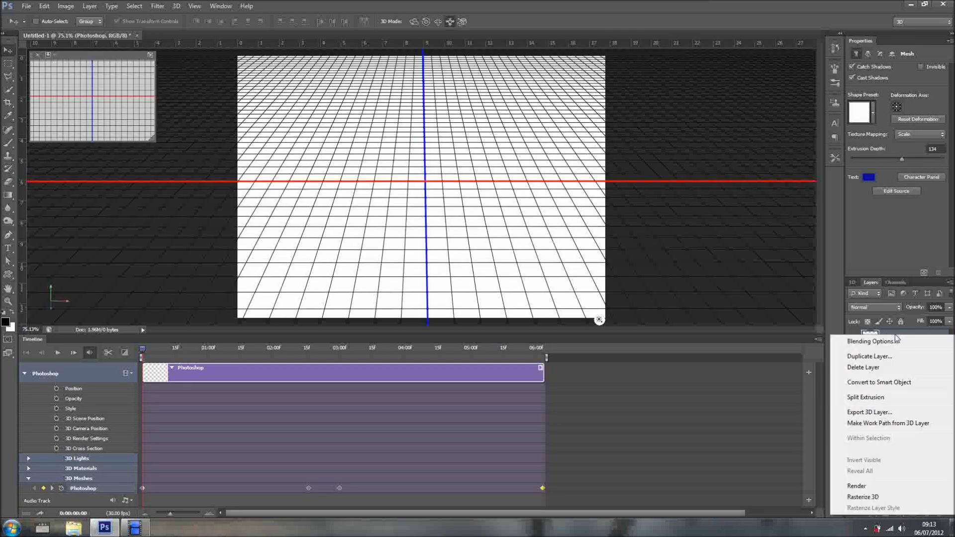
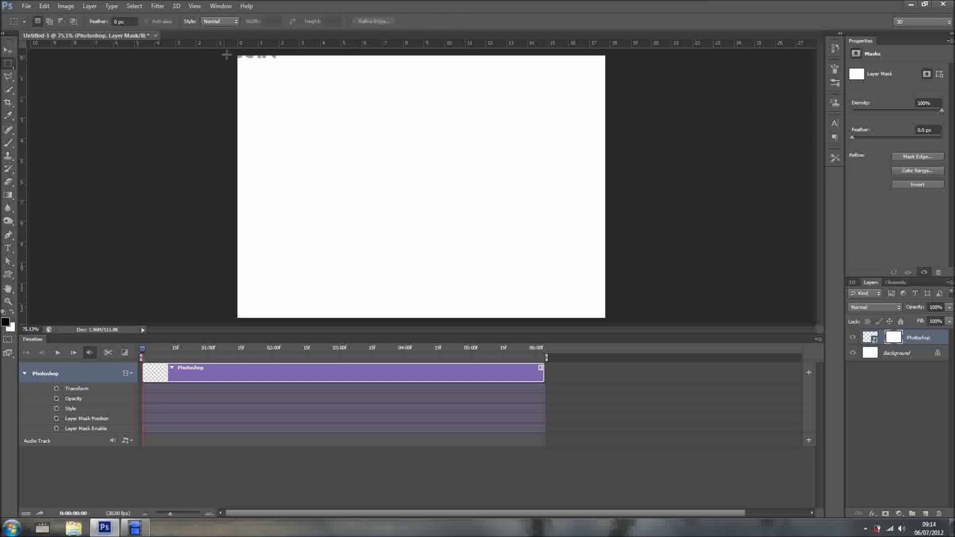
# Fill a narrow full-height strip along the canvas's left edge with black on the layer mask, and display the mask by itself.
pyautogui.moveTo(229, 55); pyautogui.dragTo(253, 322)
pyautogui.press('alt')
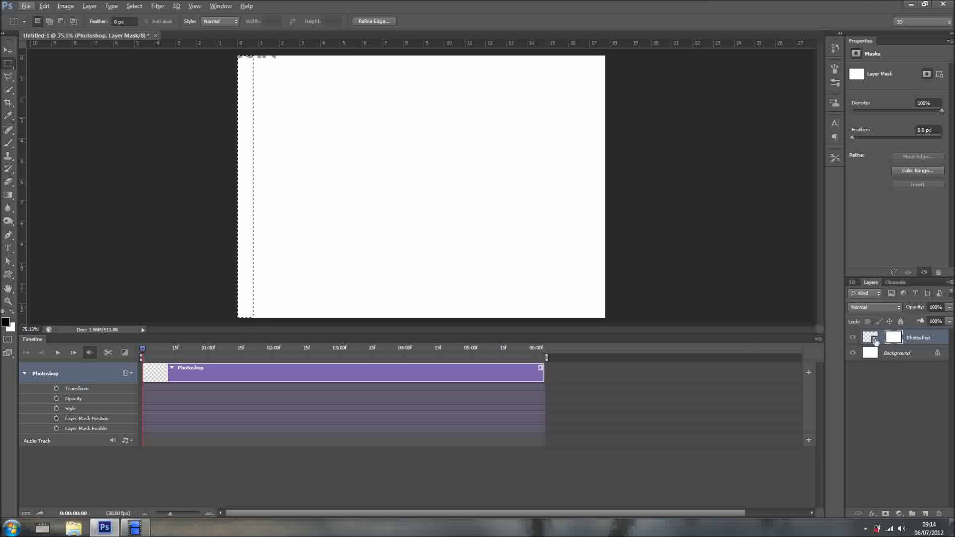
pyautogui.keyDown('alt'); pyautogui.click(893, 339); pyautogui.keyUp('alt')
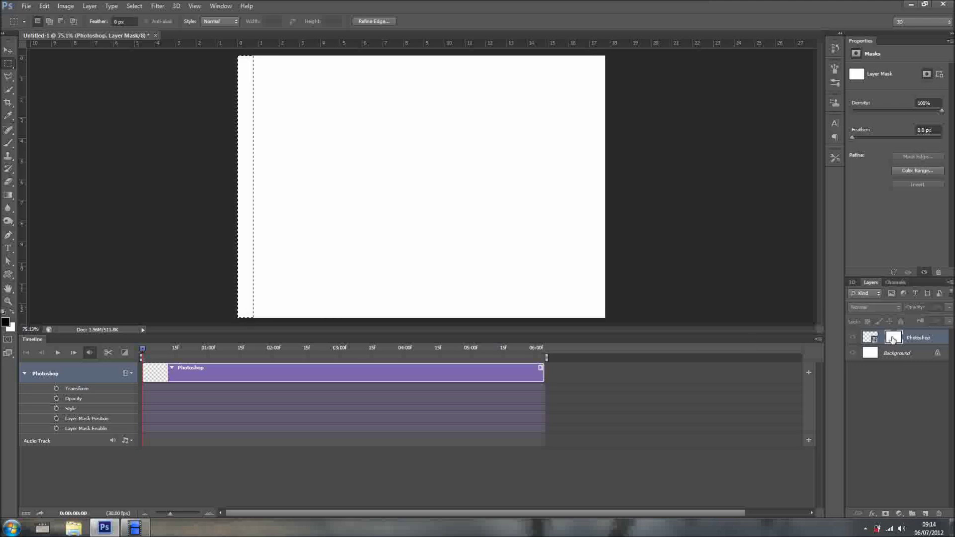
pyautogui.keyDown('alt'); pyautogui.click(892, 338); pyautogui.keyUp('alt')
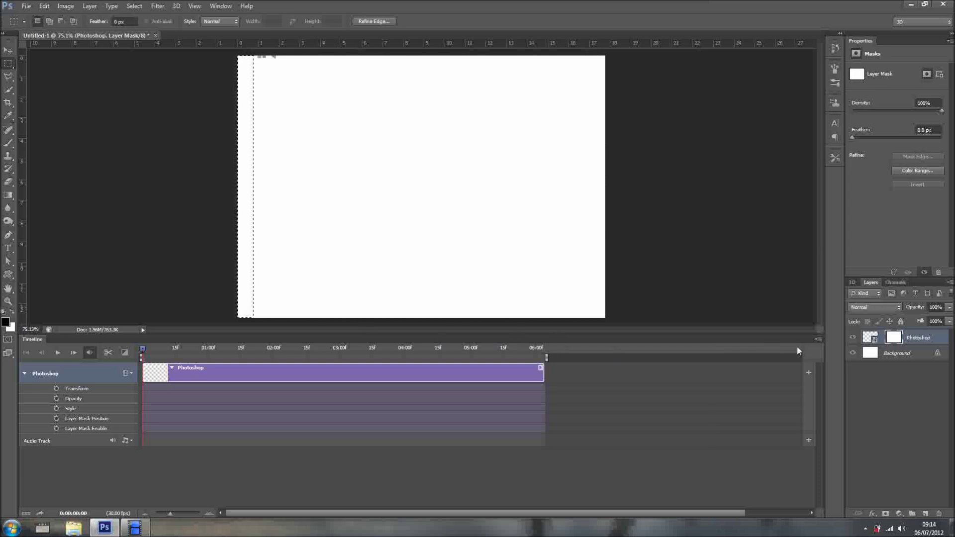
pyautogui.hotkey('ctrl', 'd')
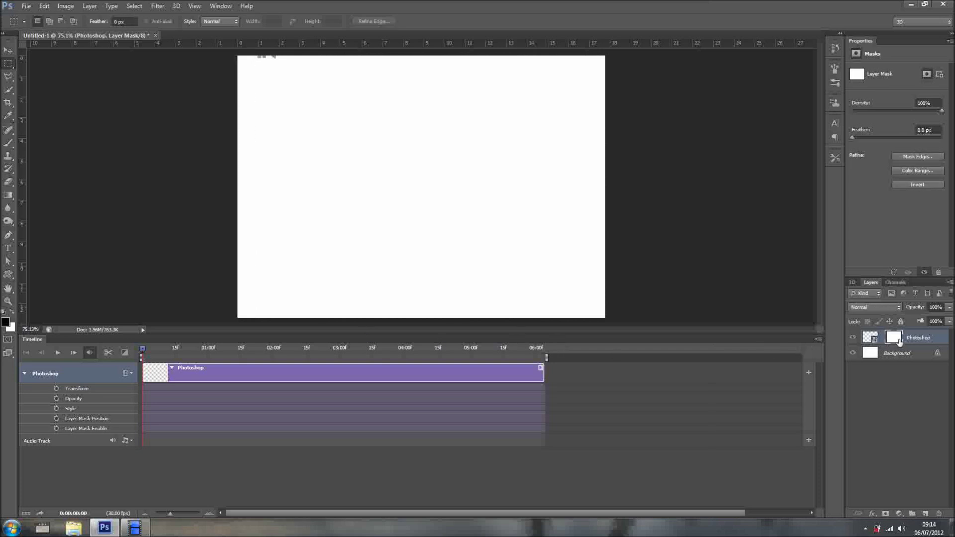
pyautogui.keyDown('alt'); pyautogui.click(894, 339); pyautogui.keyUp('alt')
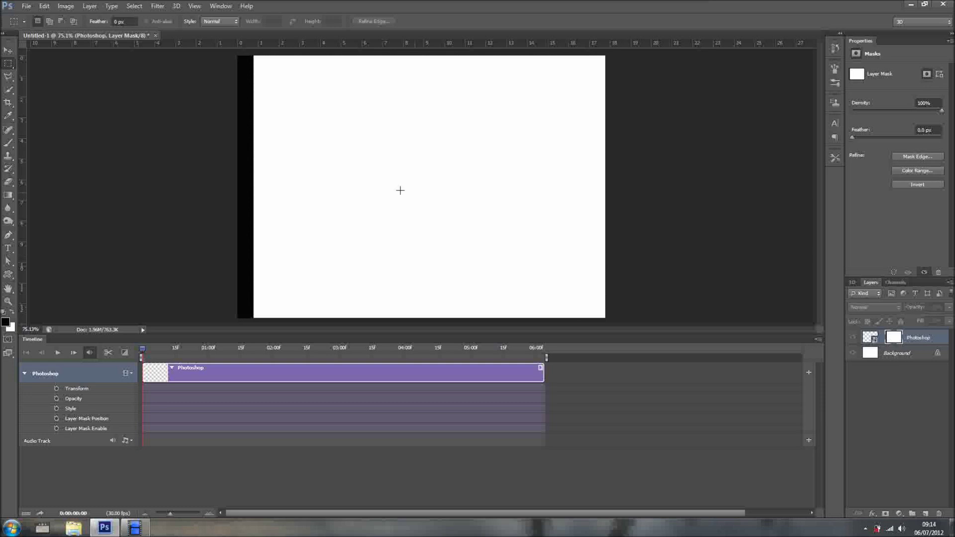
# Fill five more equally wide, full-height vertical stripes with black, spread across the rest of the layer mask, and clear the selection.
pyautogui.moveTo(267, 53); pyautogui.dragTo(289, 330)
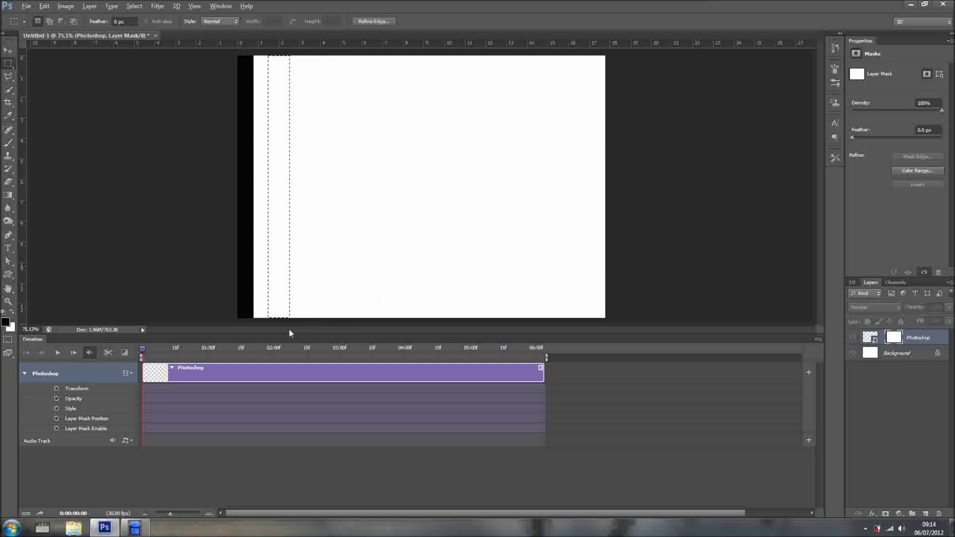
pyautogui.hotkey('alt', 'BackSpace')
pyautogui.moveTo(281, 107); pyautogui.dragTo(504, 104)
pyautogui.hotkey('alt', 'BackSpace')
pyautogui.hotkey('alt', 'BackSpace')
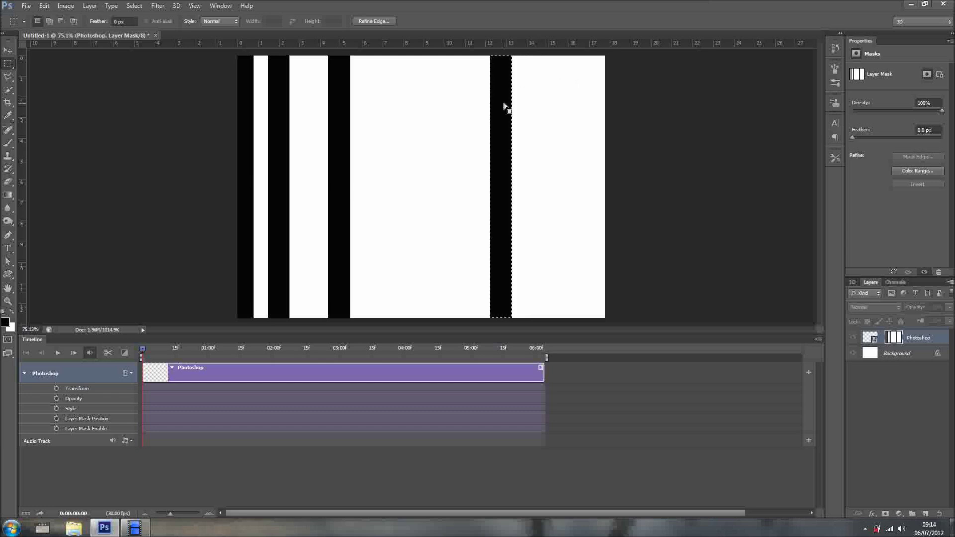
pyautogui.moveTo(503, 103); pyautogui.dragTo(580, 102)
pyautogui.hotkey('alt', 'BackSpace')
pyautogui.hotkey('alt', 'BackSpace')
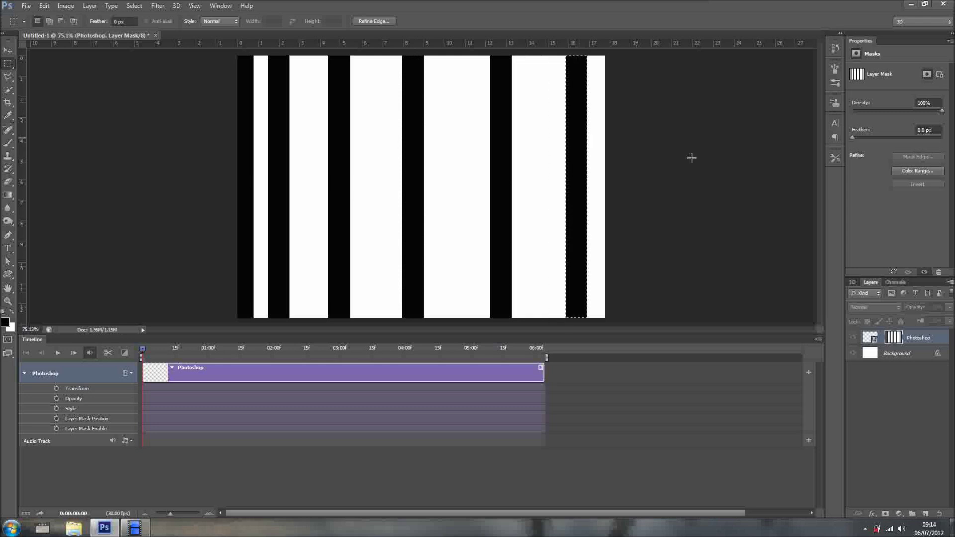
pyautogui.hotkey('ctrl', 'd')
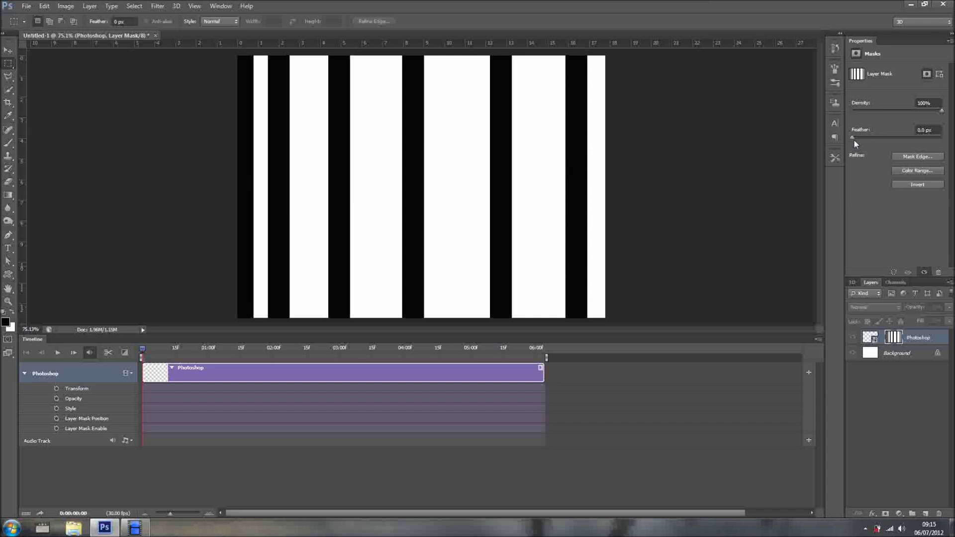
# Set the layer mask's feather to 15.9 px to soften the stripes.
pyautogui.moveTo(851, 137); pyautogui.dragTo(890, 136)
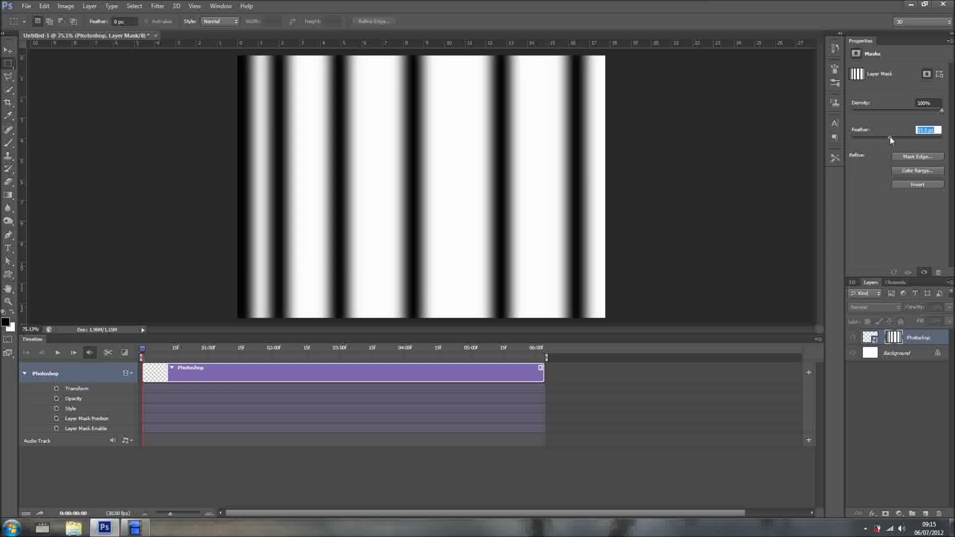
pyautogui.click(882, 339)
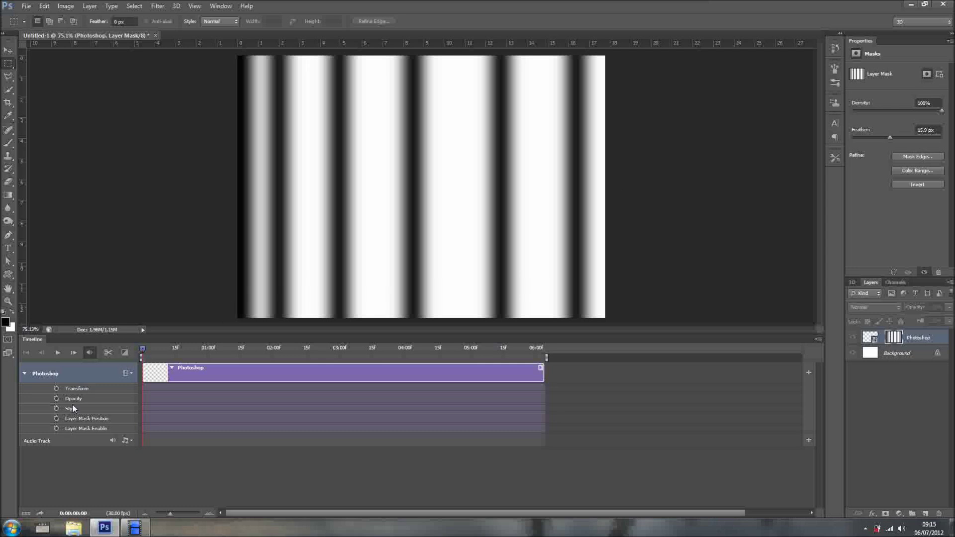
# Keyframe Layer Mask Position at the timeline start, and at 0:00:03:02 shift the striped mask left by over a third of the canvas width.
pyautogui.click(56, 418)
pyautogui.press('Right')
pyautogui.click(343, 352)
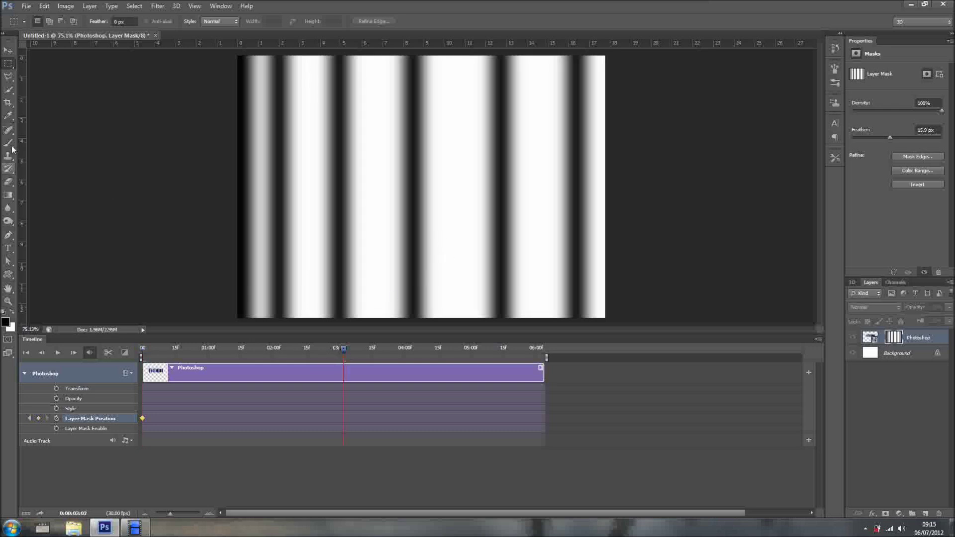
pyautogui.click(8, 50)
pyautogui.moveTo(515, 174); pyautogui.dragTo(379, 175)
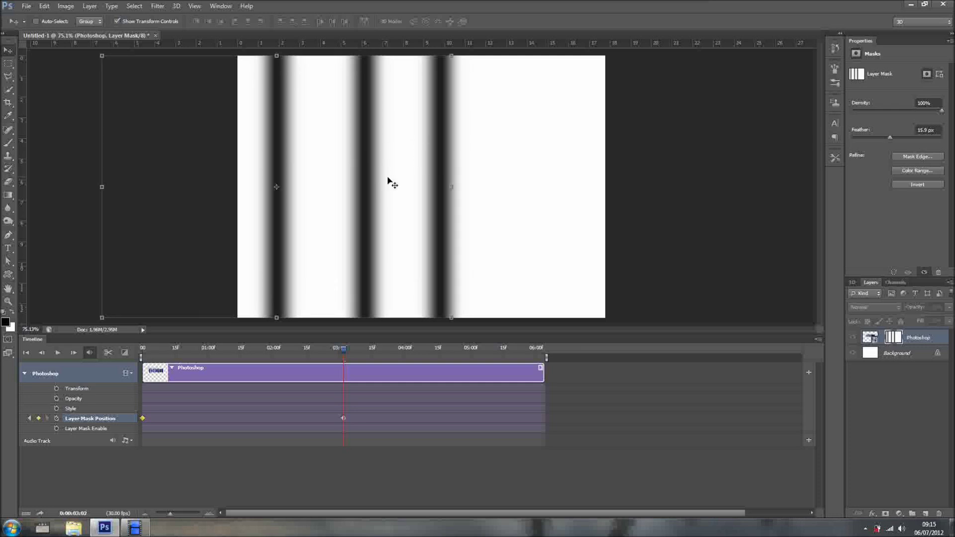
# Nudge the striped mask slightly further left at 0:00:03:02, and at 0:00:04:16 move it completely off the canvas's left edge.
pyautogui.moveTo(388, 175); pyautogui.dragTo(368, 184)
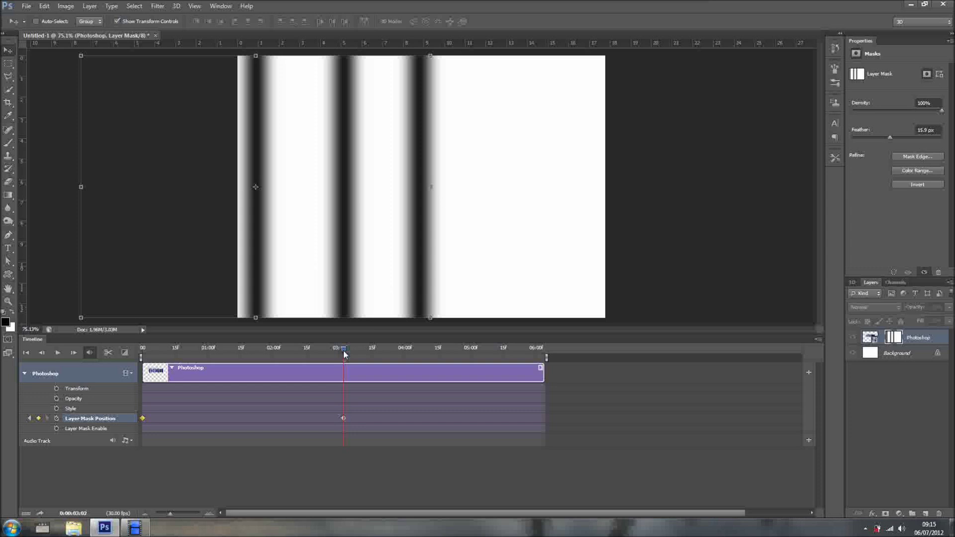
pyautogui.moveTo(355, 348); pyautogui.dragTo(440, 353)
pyautogui.moveTo(397, 196); pyautogui.dragTo(181, 207)
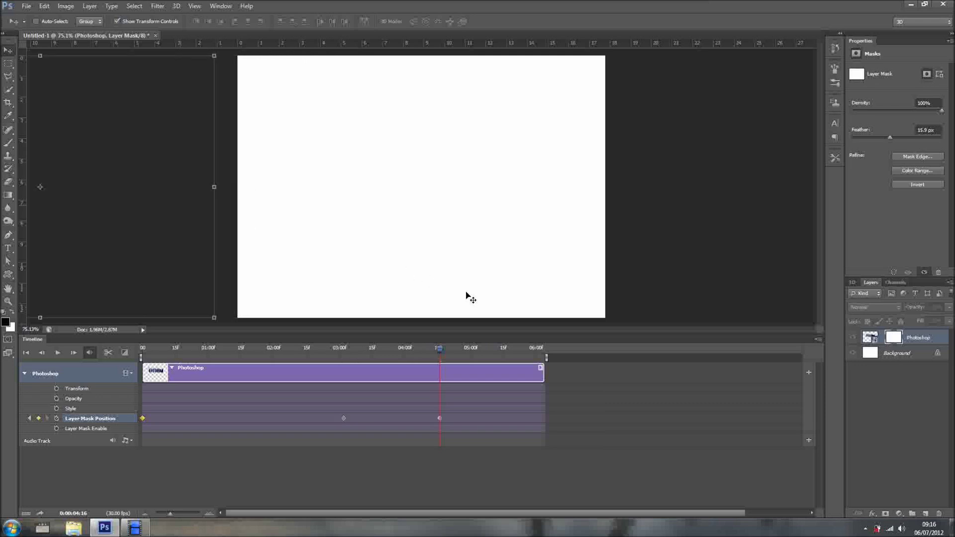
pyautogui.click(437, 349)
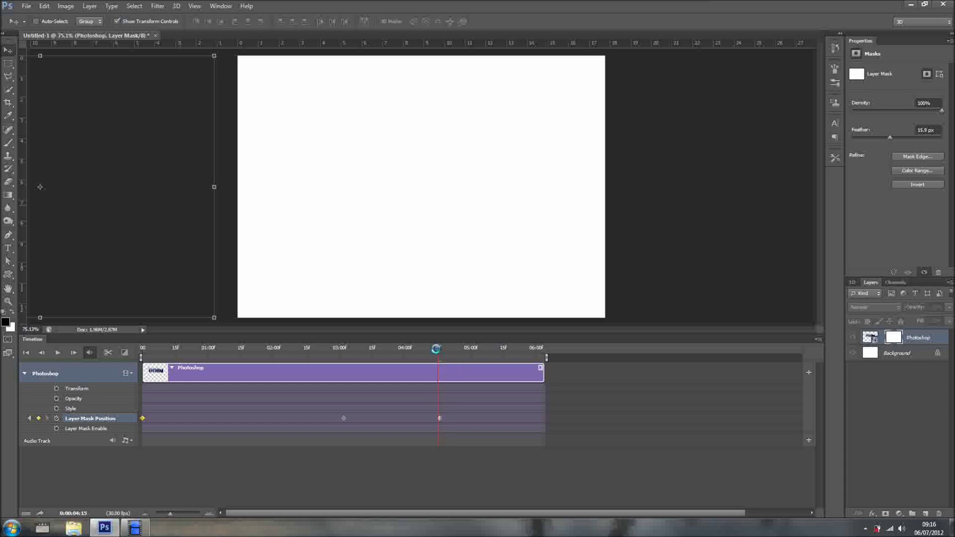
# Show the layer's own content instead of its mask and play the masked animation from the timeline start.
pyautogui.click(869, 338)
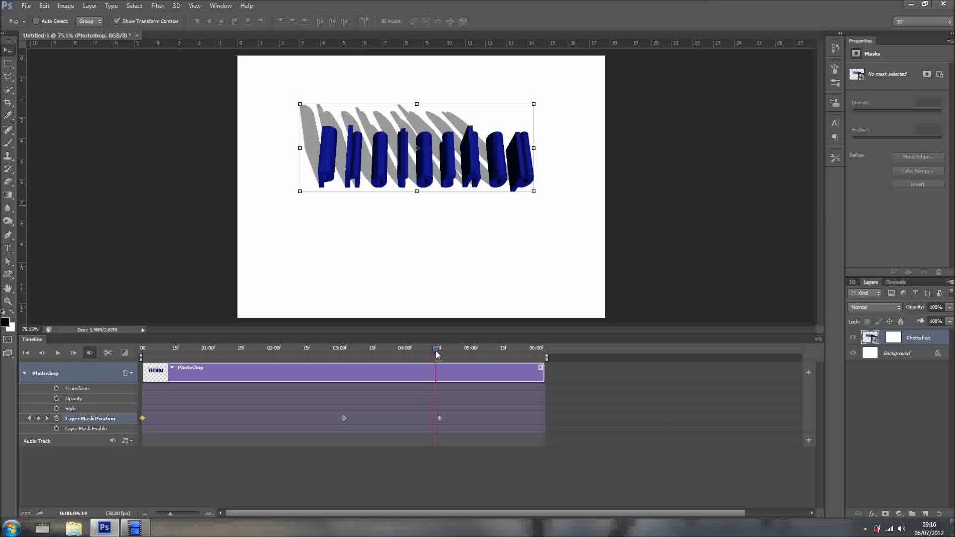
pyautogui.moveTo(436, 353); pyautogui.dragTo(127, 351)
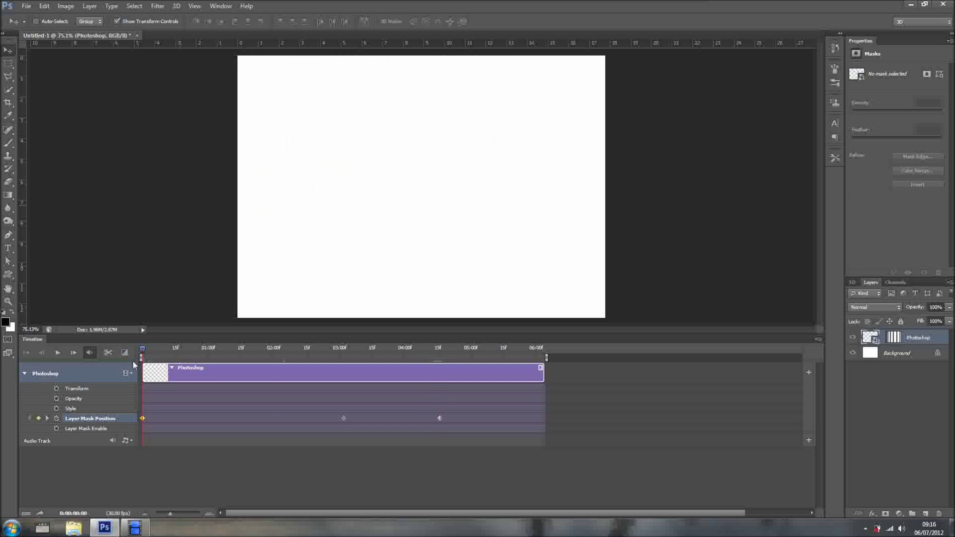
pyautogui.click(58, 354)
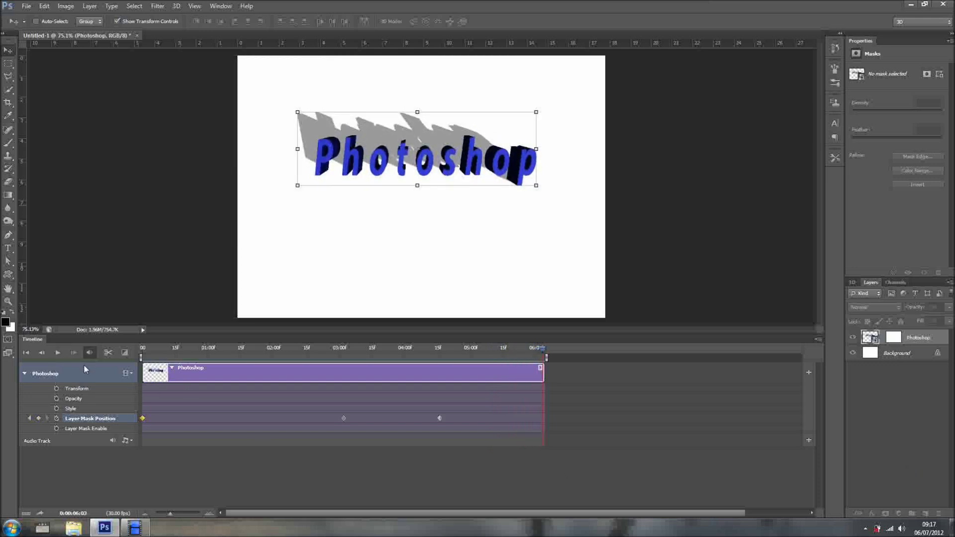
pyautogui.click(58, 353)
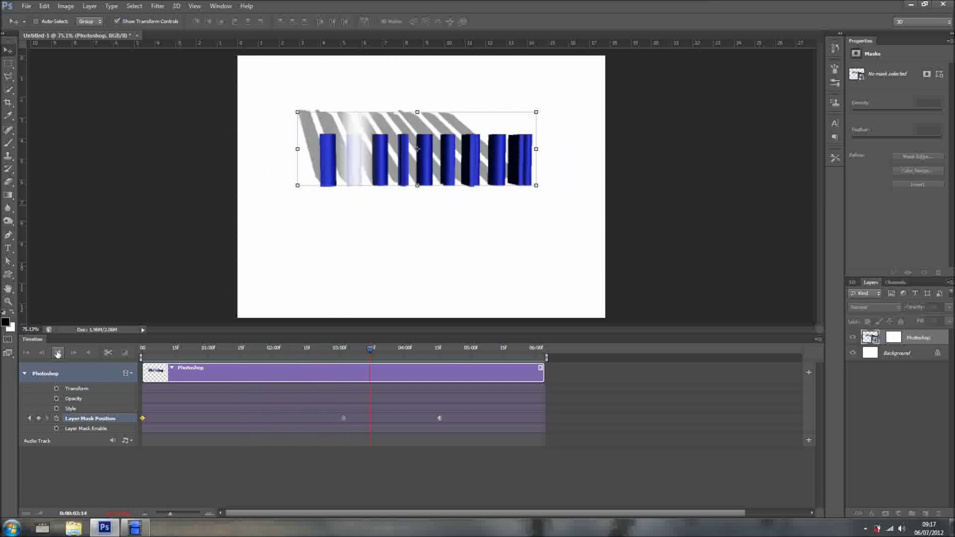
pyautogui.click(57, 354)
pyautogui.moveTo(352, 361); pyautogui.dragTo(134, 356)
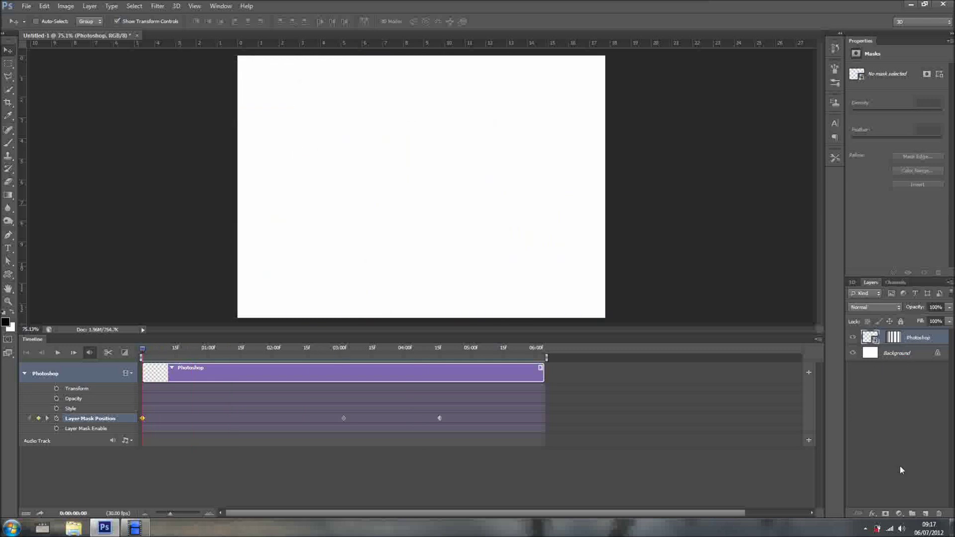
# Add an Outer Glow in red (ff002a) to the Photoshop layer at the timeline start.
pyautogui.click(872, 512)
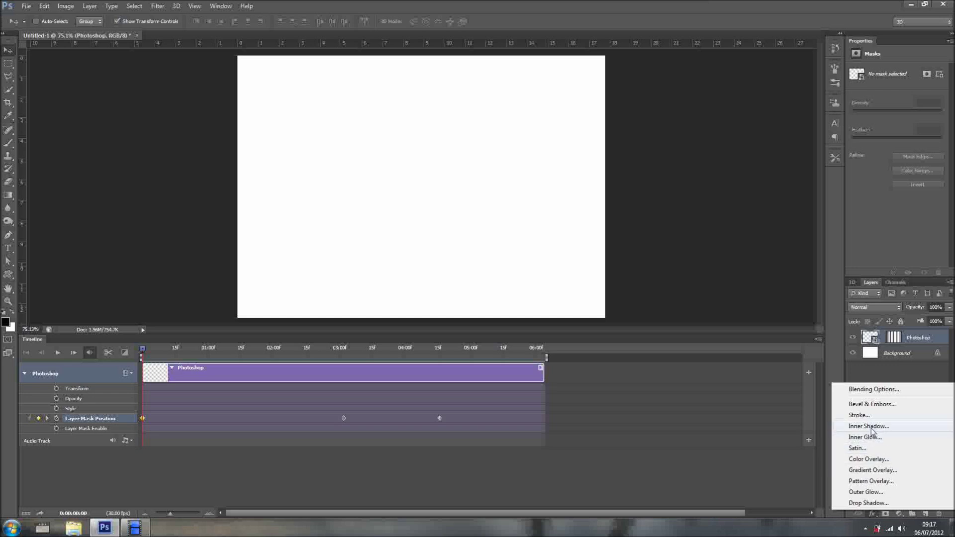
pyautogui.click(873, 491)
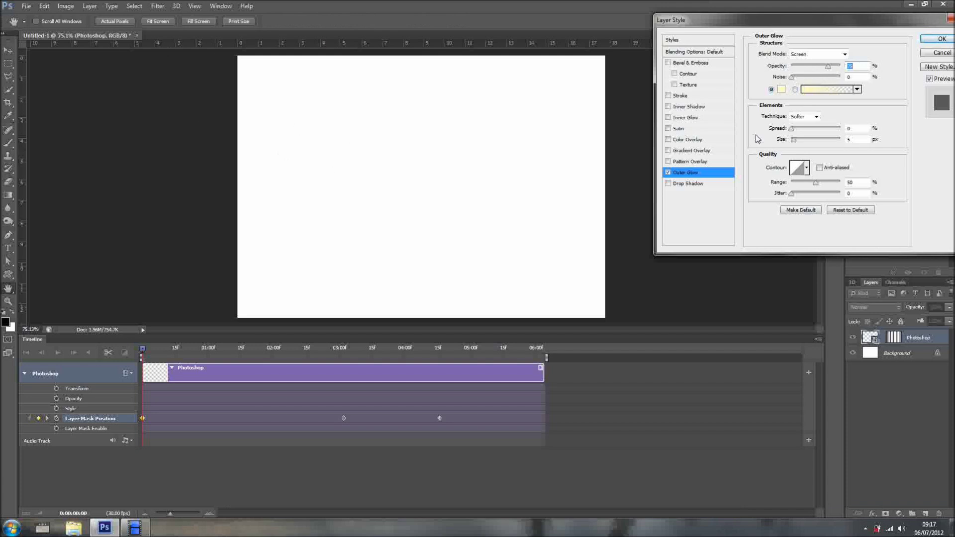
pyautogui.click(782, 90)
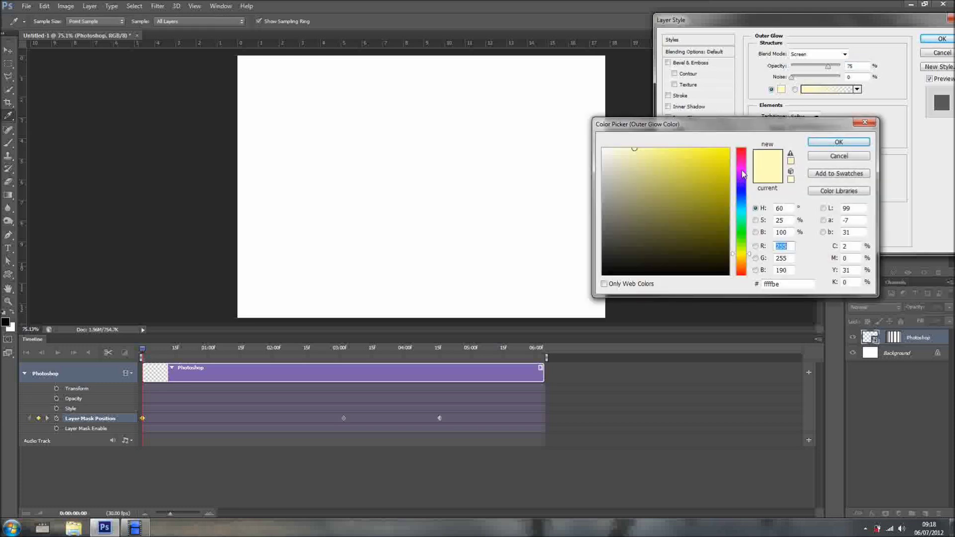
pyautogui.click(742, 169)
pyautogui.click(741, 151)
pyautogui.click(730, 148)
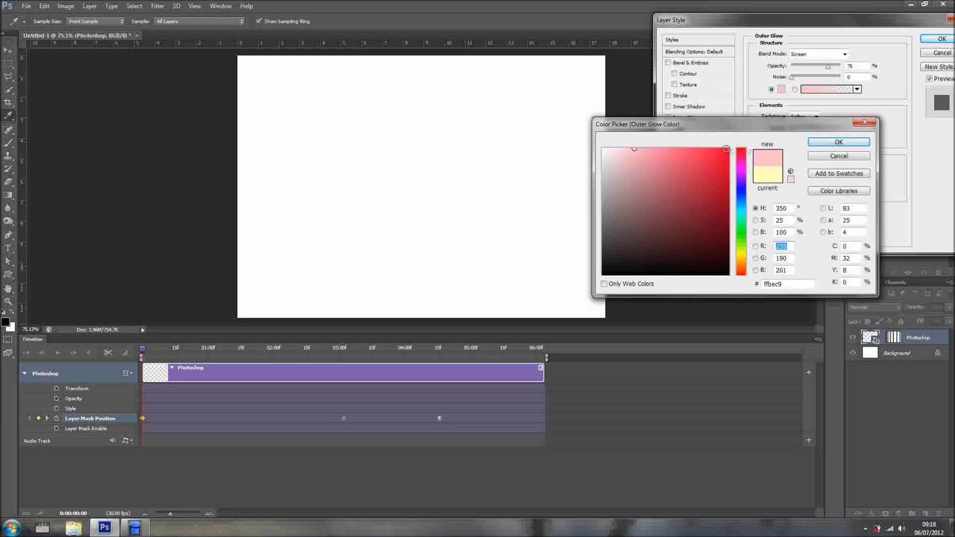
pyautogui.click(821, 141)
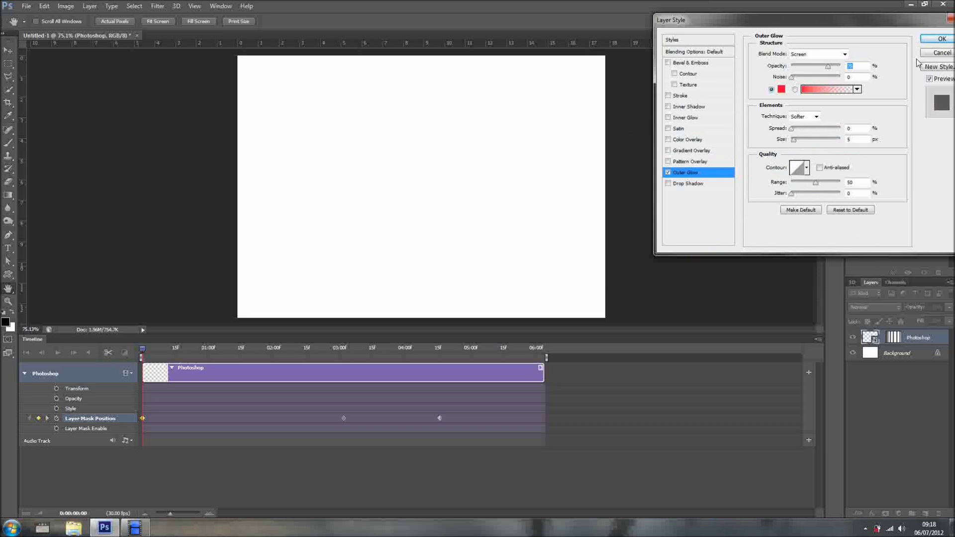
pyautogui.click(928, 41)
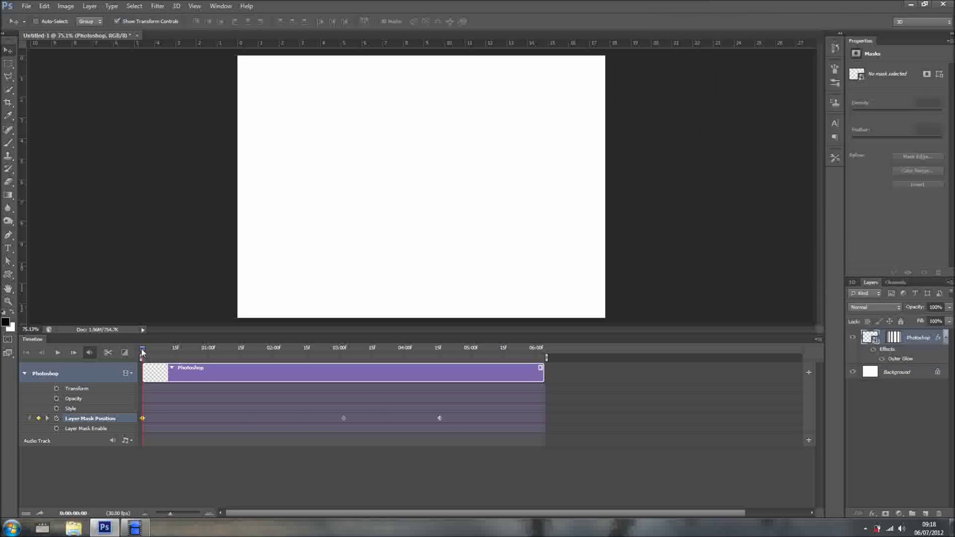
# At 0:00:02:15, add an Inner Shadow with default settings to the Photoshop layer, keeping the red Outer Glow.
pyautogui.click(333, 353)
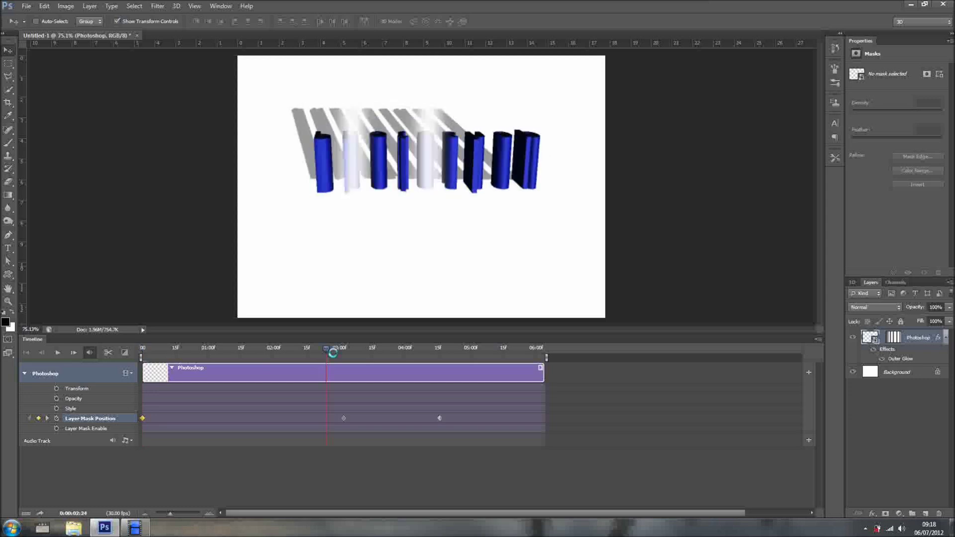
pyautogui.click(307, 352)
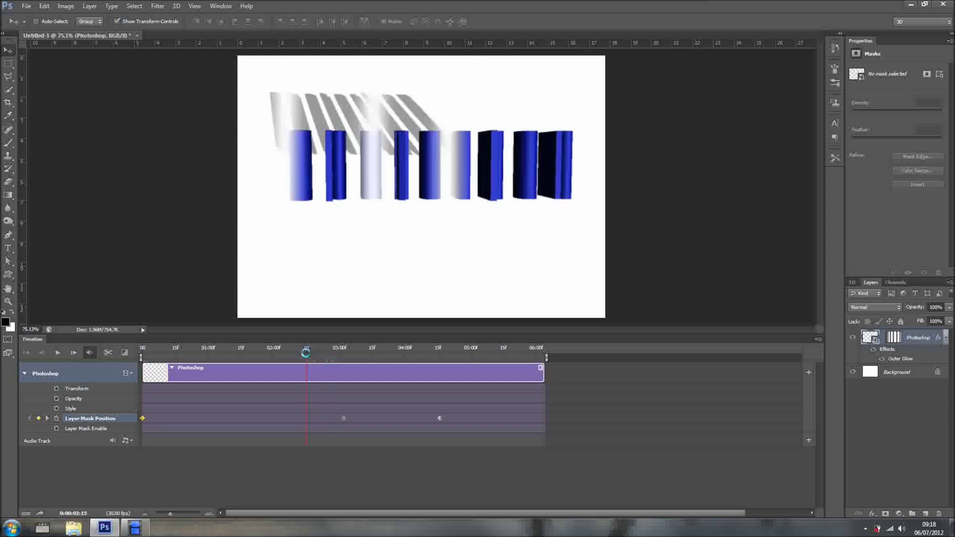
pyautogui.doubleClick(900, 359)
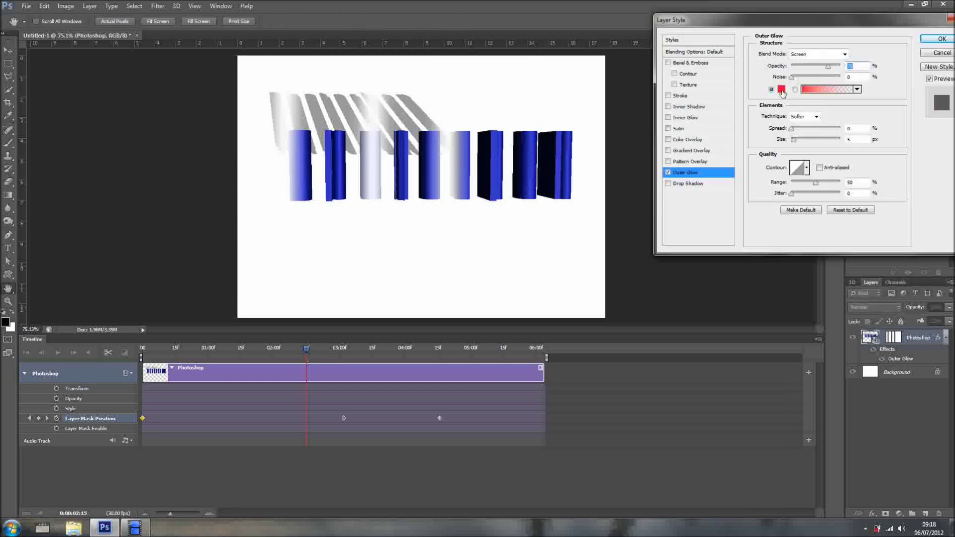
pyautogui.click(781, 90)
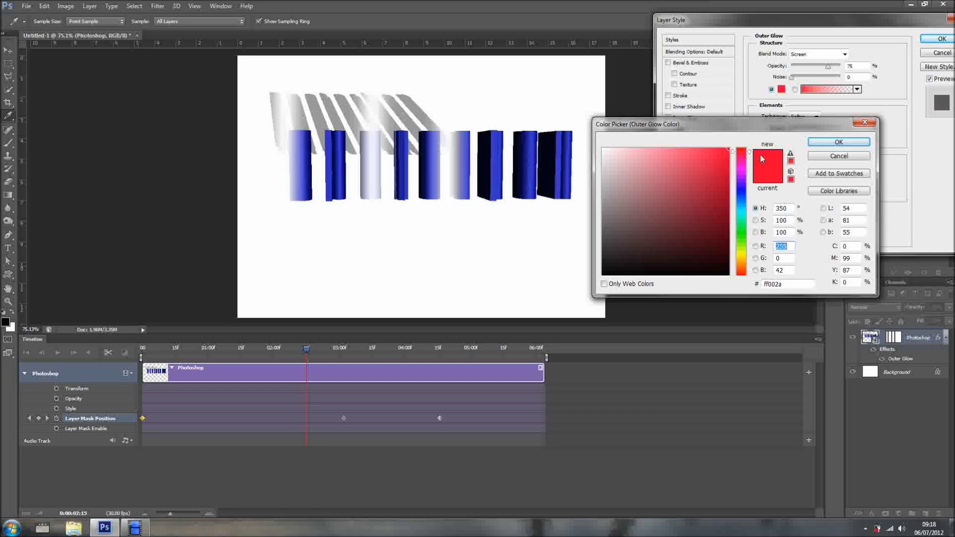
pyautogui.click(839, 142)
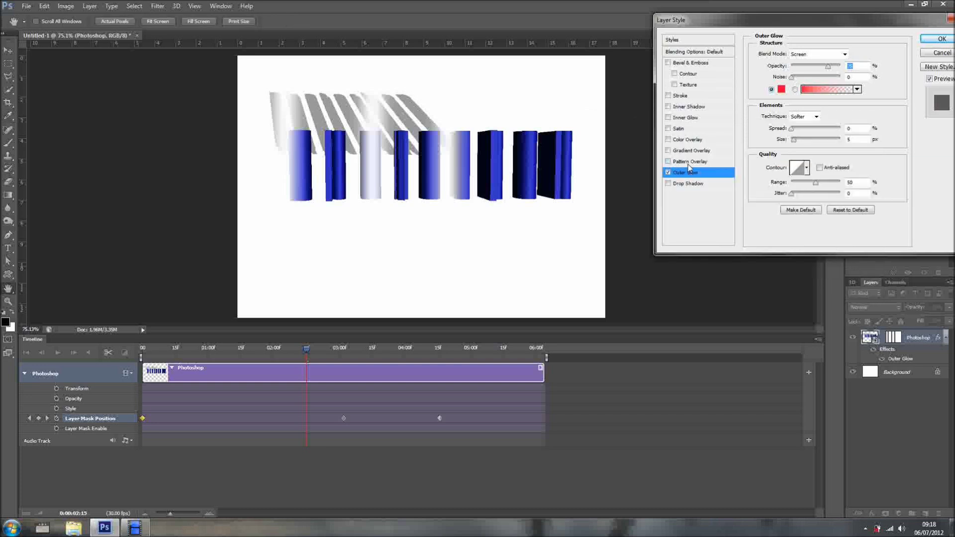
pyautogui.click(685, 107)
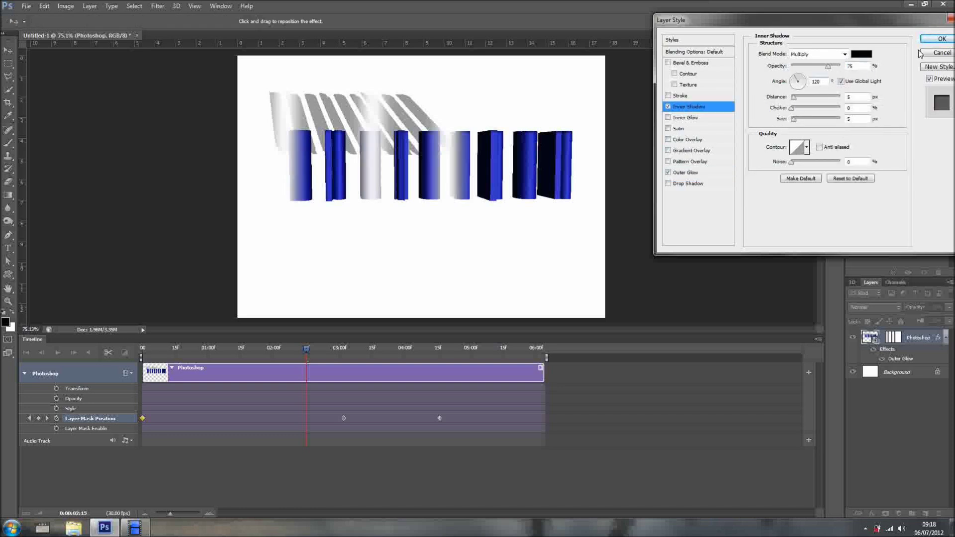
pyautogui.click(935, 40)
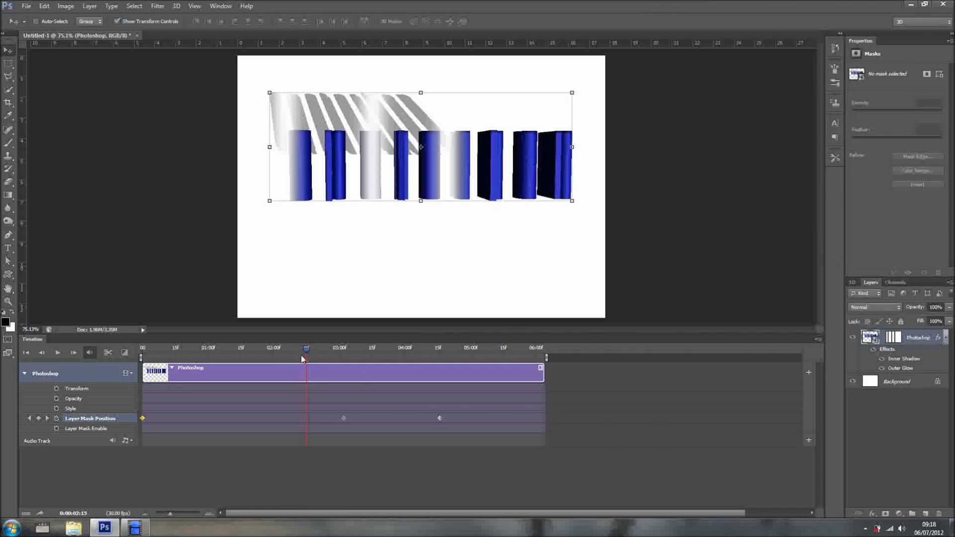
# Keyframe the layer's Style at 0:00:02:15, and hide the Inner Shadow effect at the timeline start.
pyautogui.click(56, 408)
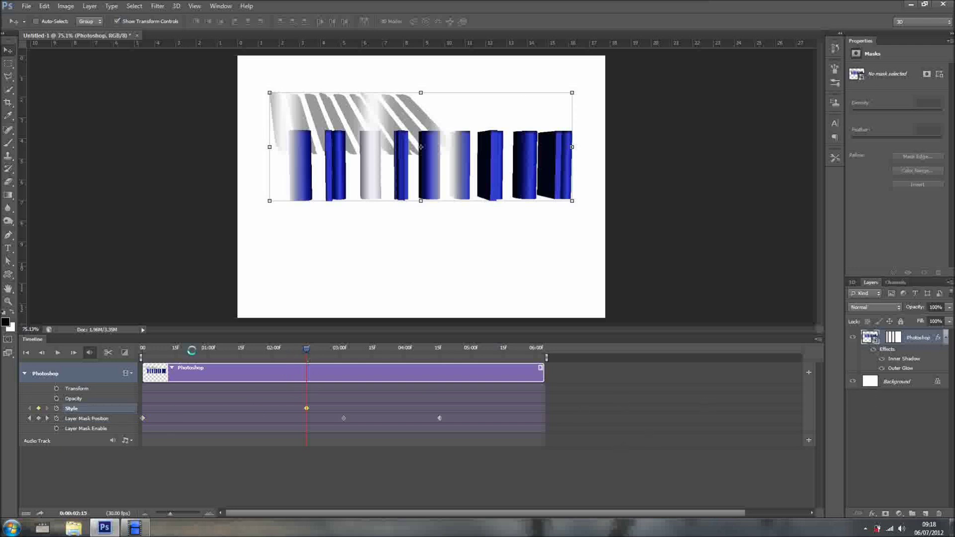
pyautogui.press('Left')
pyautogui.click(142, 349)
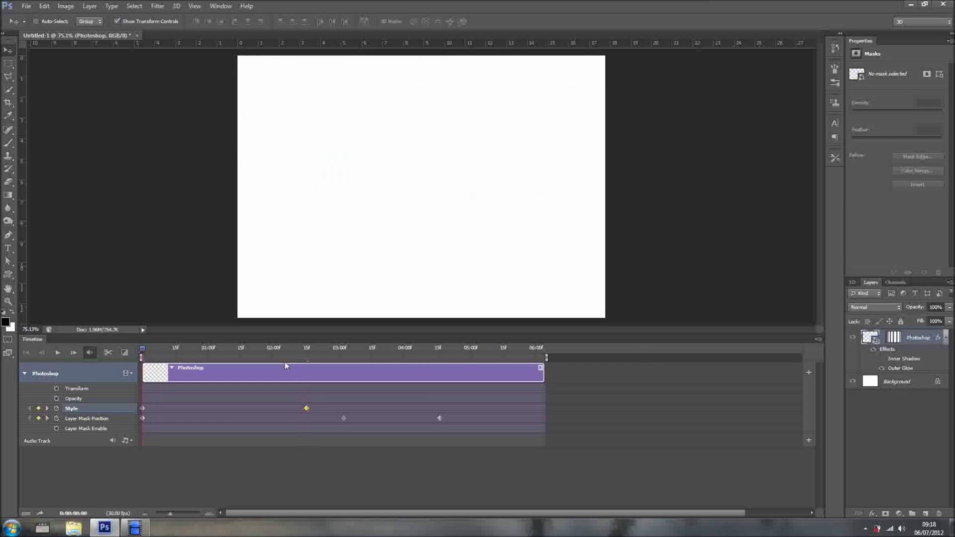
# Move the playhead to 0:00:03:18 and open the Photoshop layer's style settings.
pyautogui.click(351, 347)
pyautogui.moveTo(351, 348); pyautogui.dragTo(378, 348)
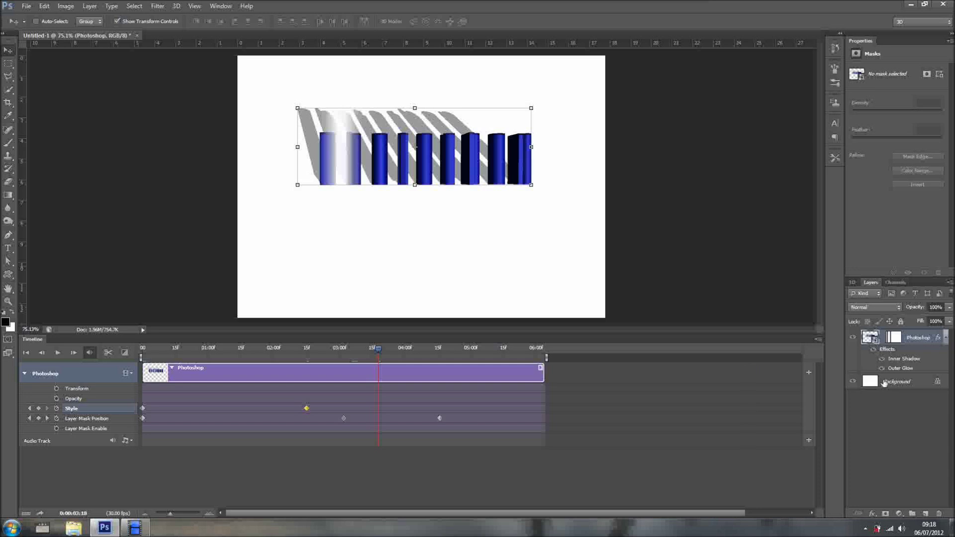
pyautogui.doubleClick(890, 350)
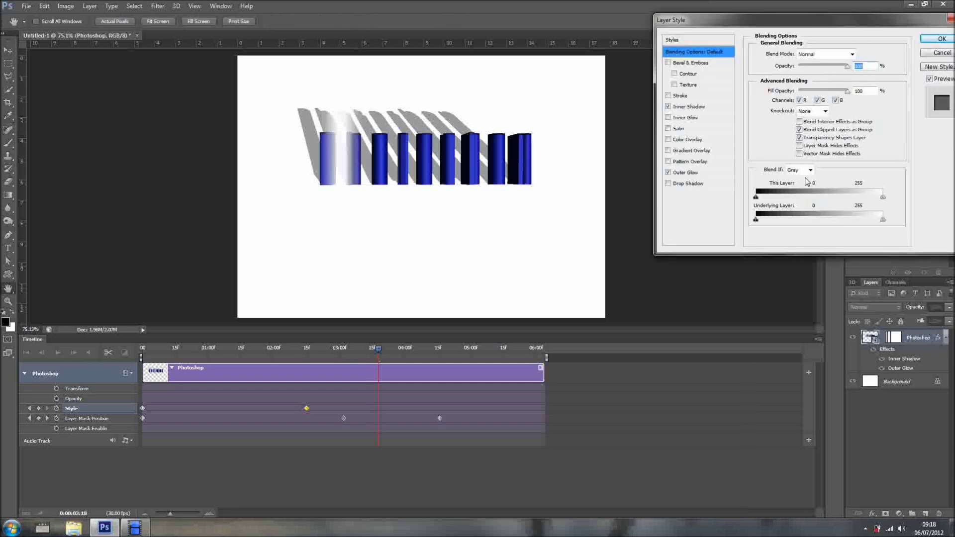
pyautogui.click(688, 183)
pyautogui.moveTo(795, 99); pyautogui.dragTo(802, 103)
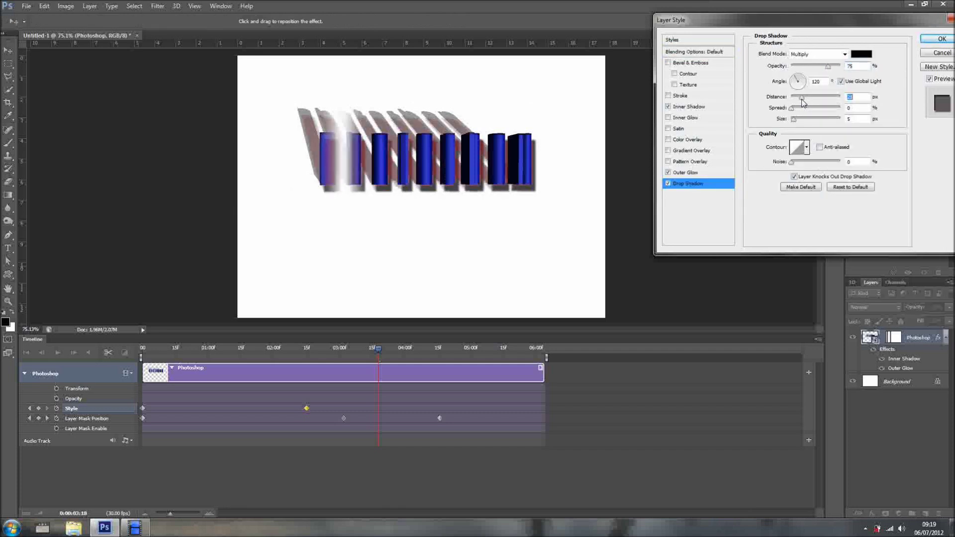
pyautogui.moveTo(802, 103); pyautogui.dragTo(790, 102)
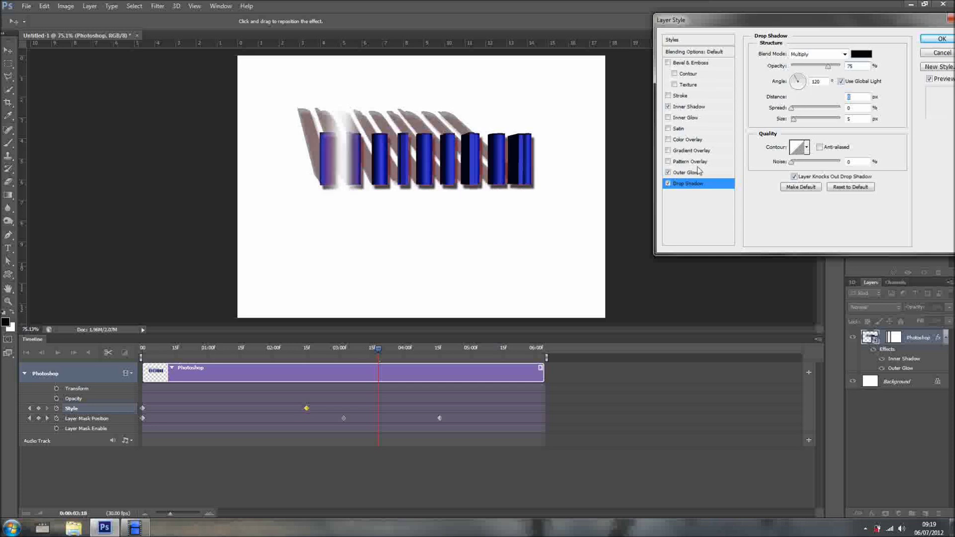
pyautogui.click(667, 184)
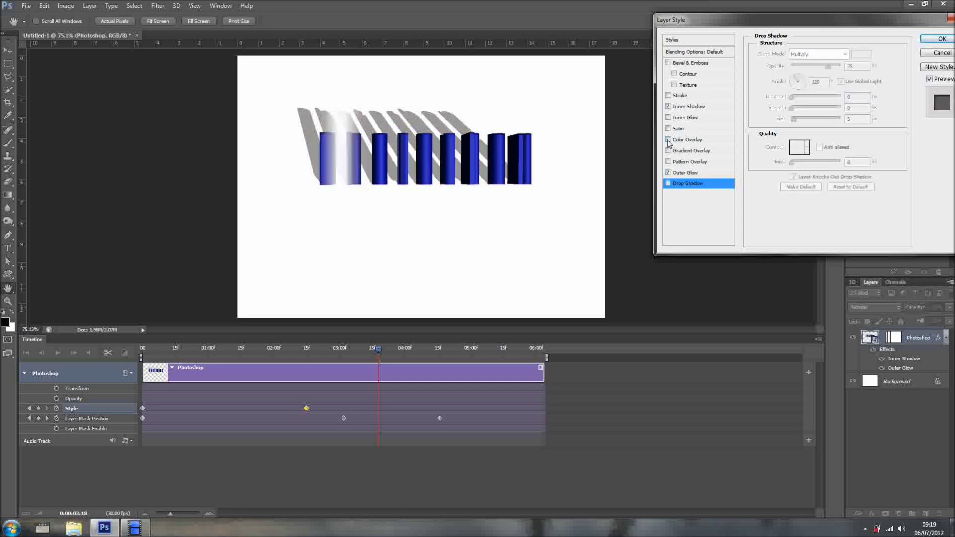
# Add a Color Overlay in bright cyan with Normal blending and 100% opacity to the layer's style at 0:00:03:18.
pyautogui.click(667, 140)
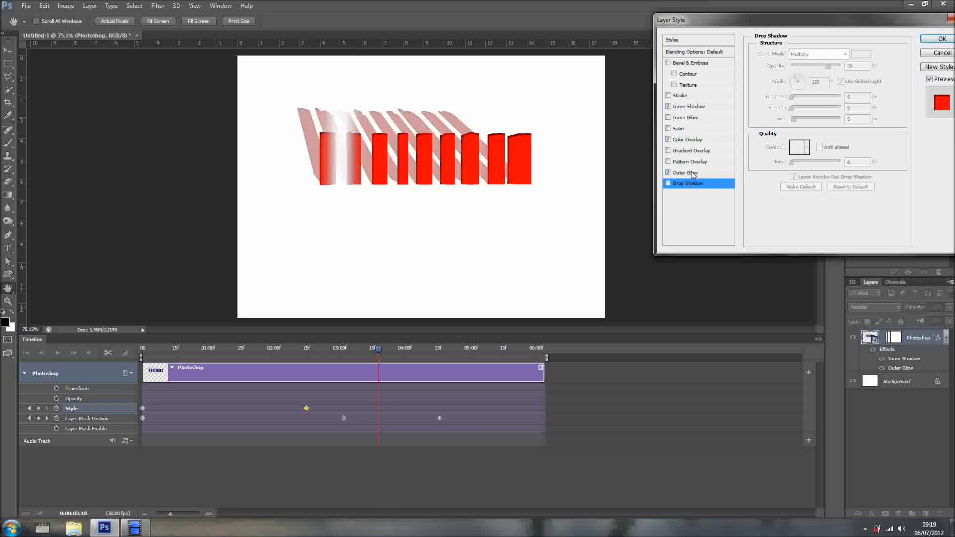
pyautogui.click(684, 140)
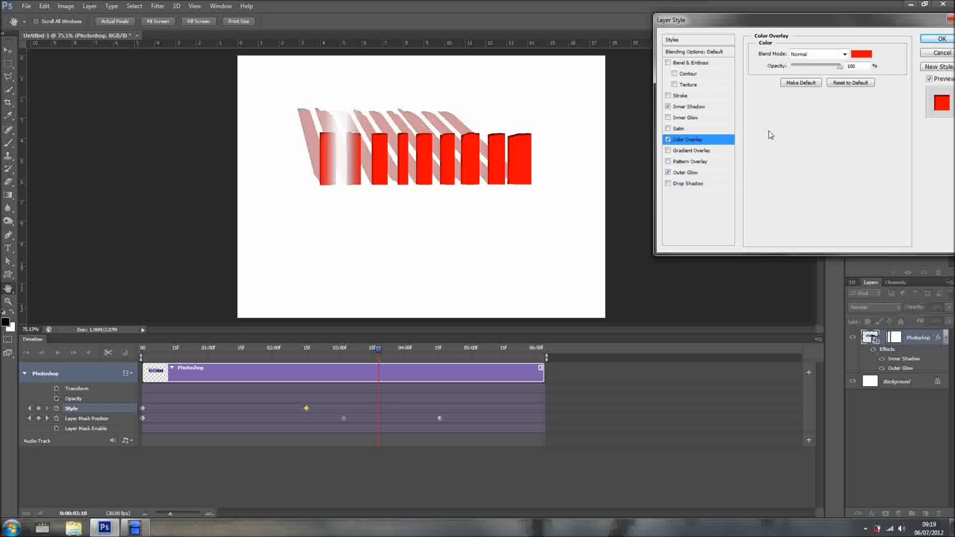
pyautogui.click(860, 54)
pyautogui.click(744, 212)
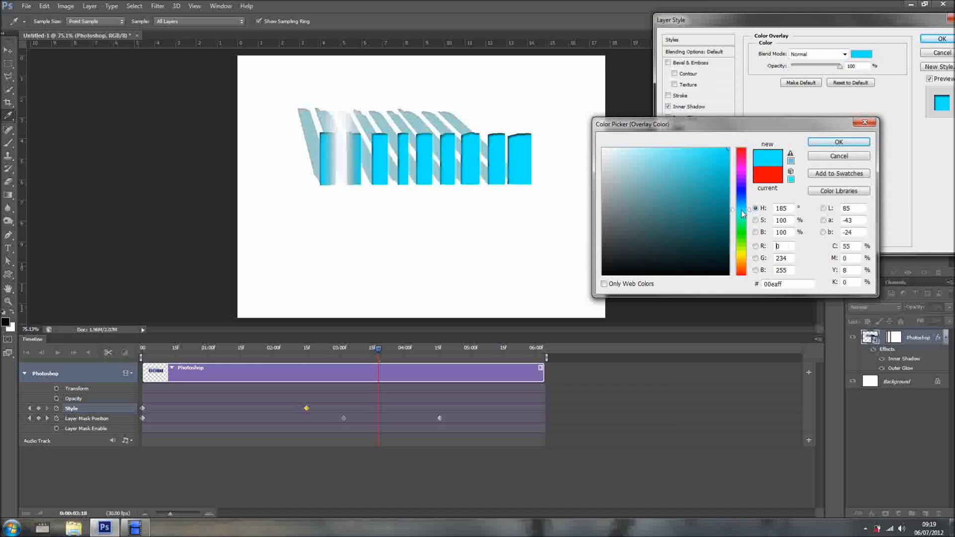
pyautogui.click(836, 144)
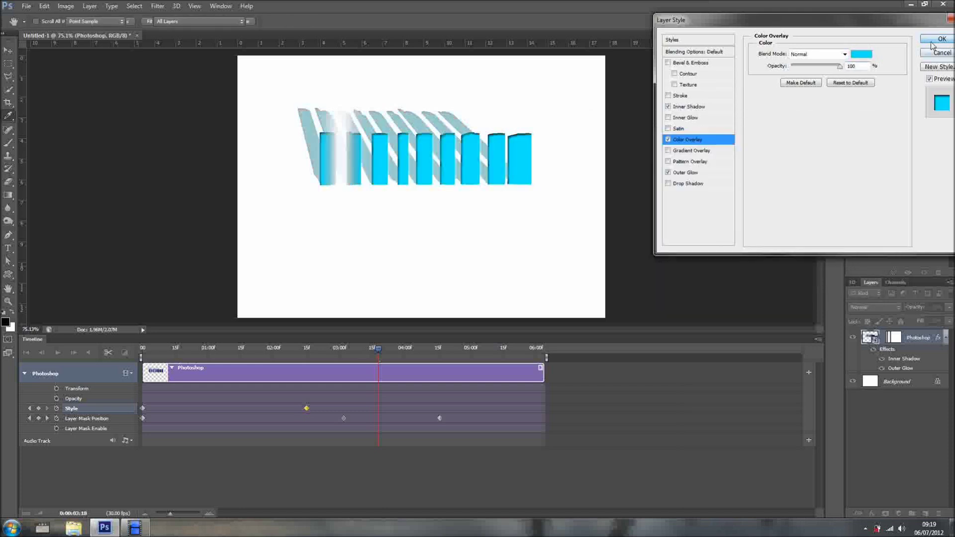
pyautogui.press('Return')
# Play the animation from the timeline start to review the animated layer style.
pyautogui.moveTo(390, 353); pyautogui.dragTo(116, 362)
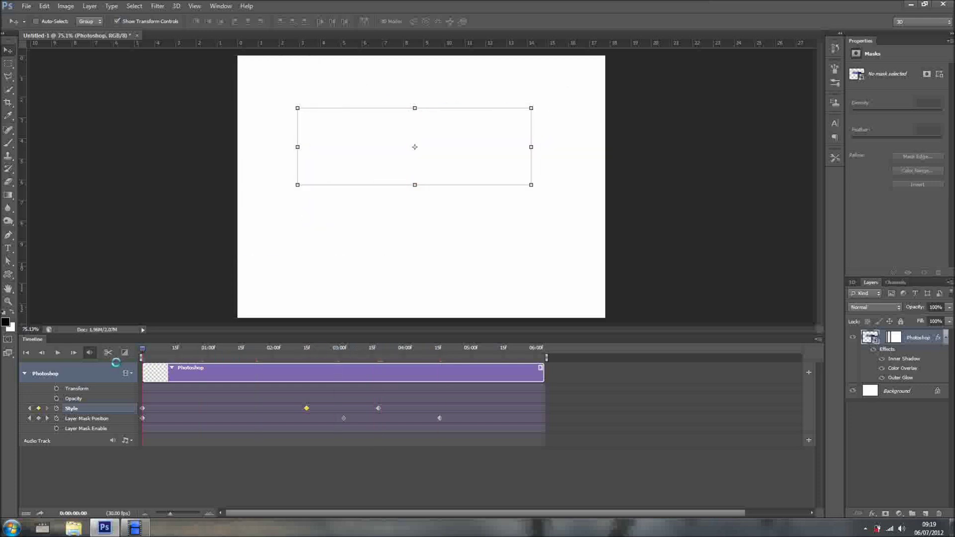
pyautogui.click(59, 353)
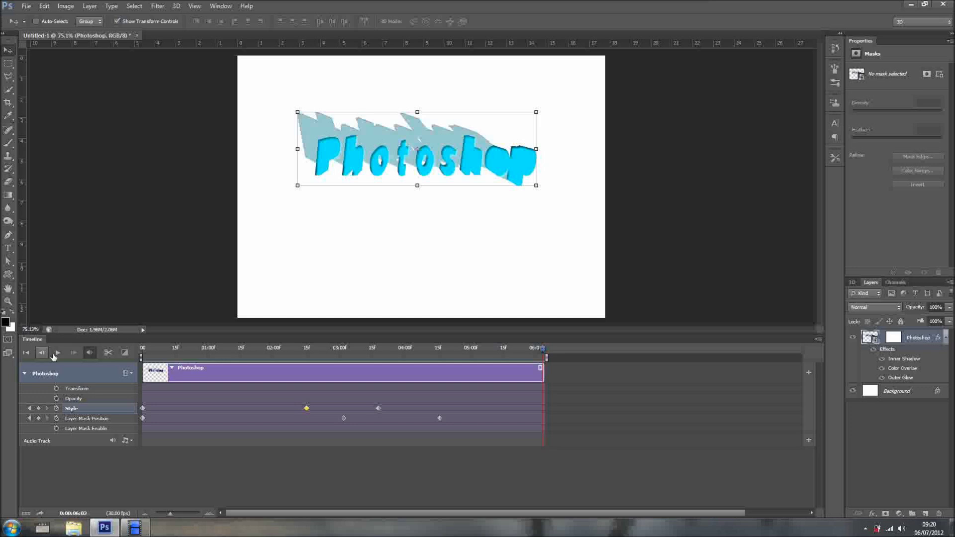
pyautogui.click(56, 353)
# Open the Photoshop layer's Smart Object contents and the editable source of its 3D text mesh.
pyautogui.doubleClick(876, 341)
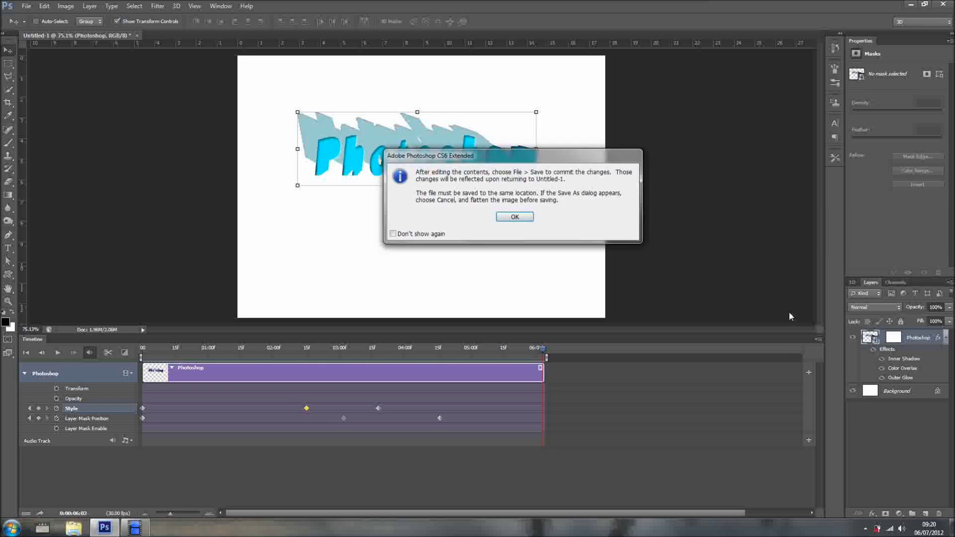
pyautogui.click(514, 217)
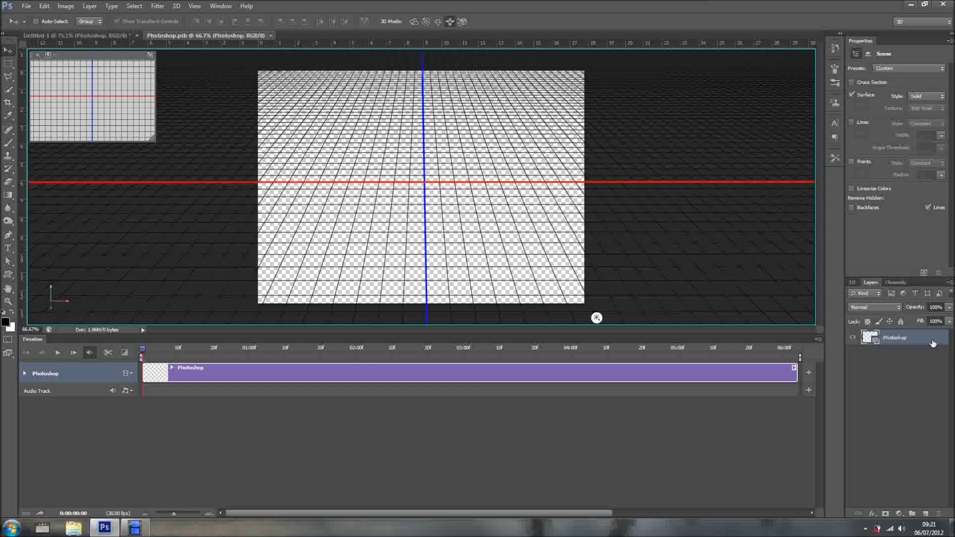
pyautogui.doubleClick(875, 342)
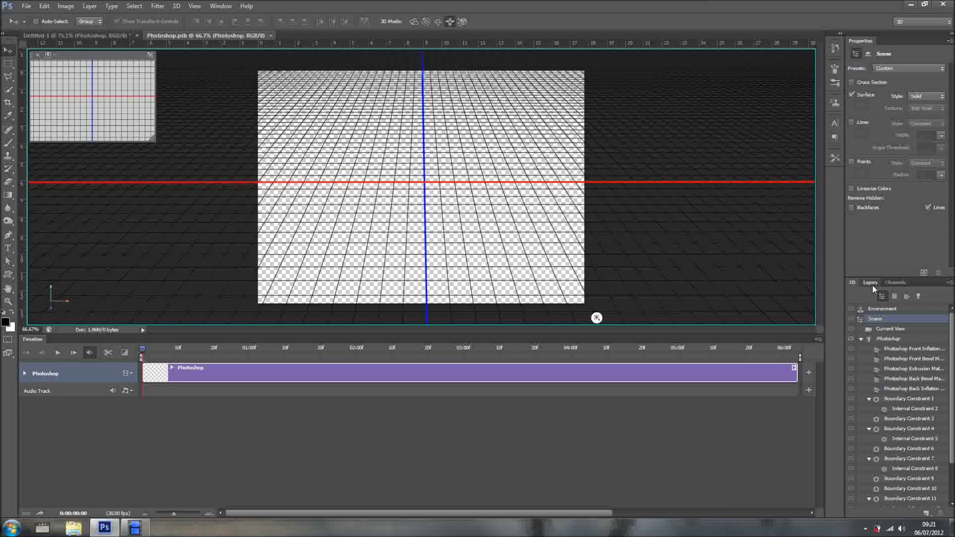
pyautogui.click(872, 284)
pyautogui.doubleClick(875, 343)
pyautogui.click(893, 339)
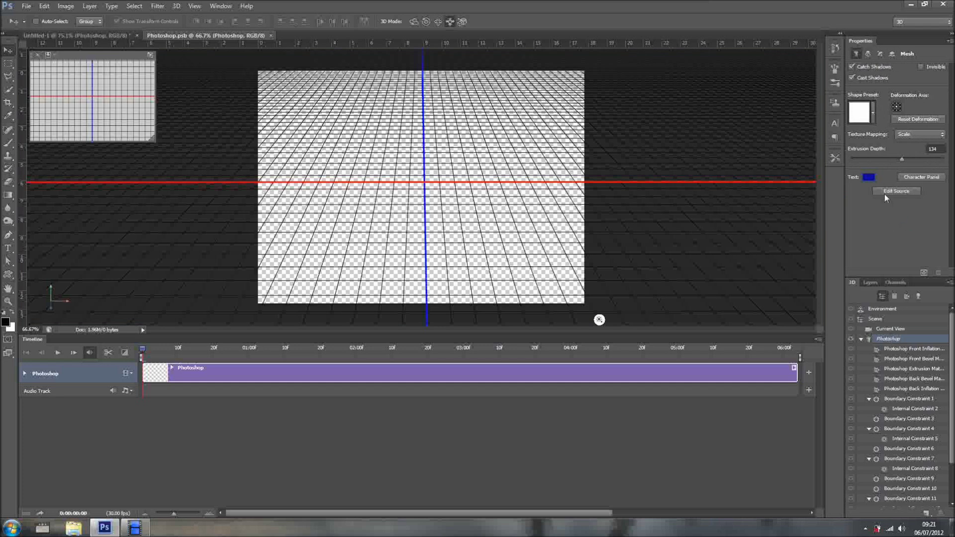
pyautogui.click(897, 190)
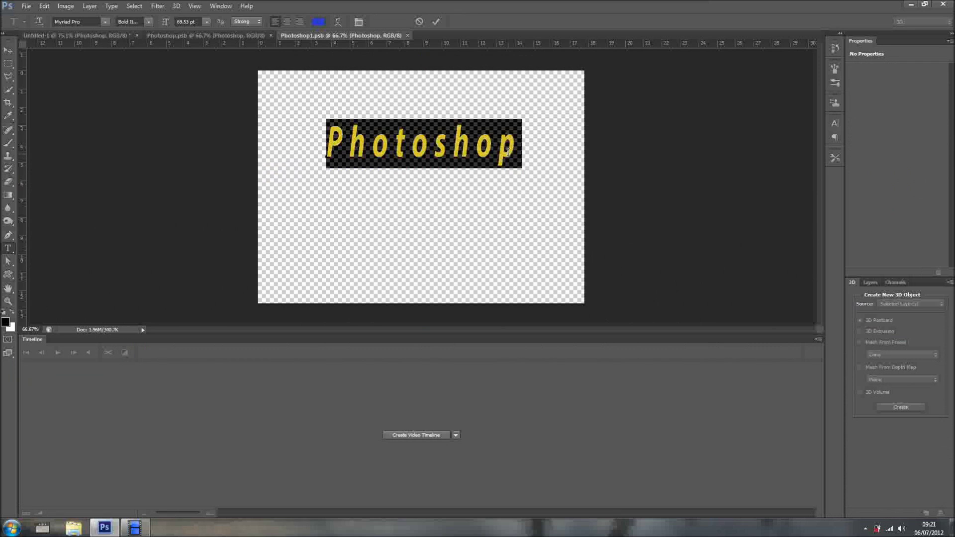
# Replace the source text with a person's first name, then save and close Photoshop1.psb.
pyautogui.write('Miguel')
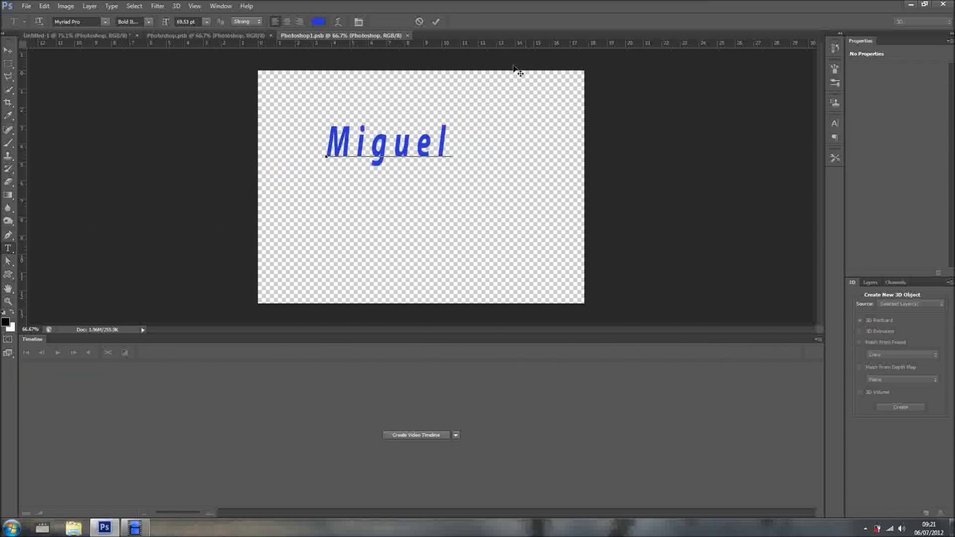
pyautogui.click(436, 21)
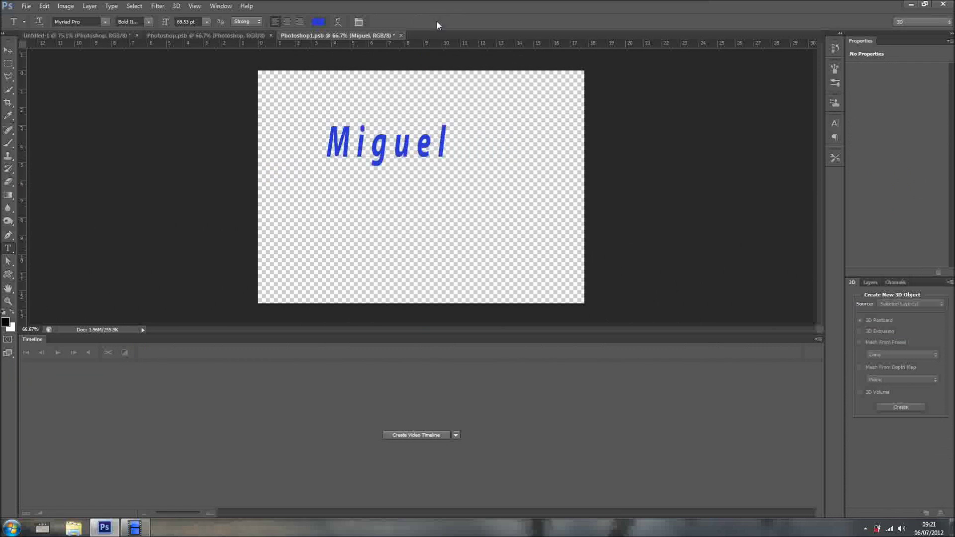
pyautogui.click(401, 35)
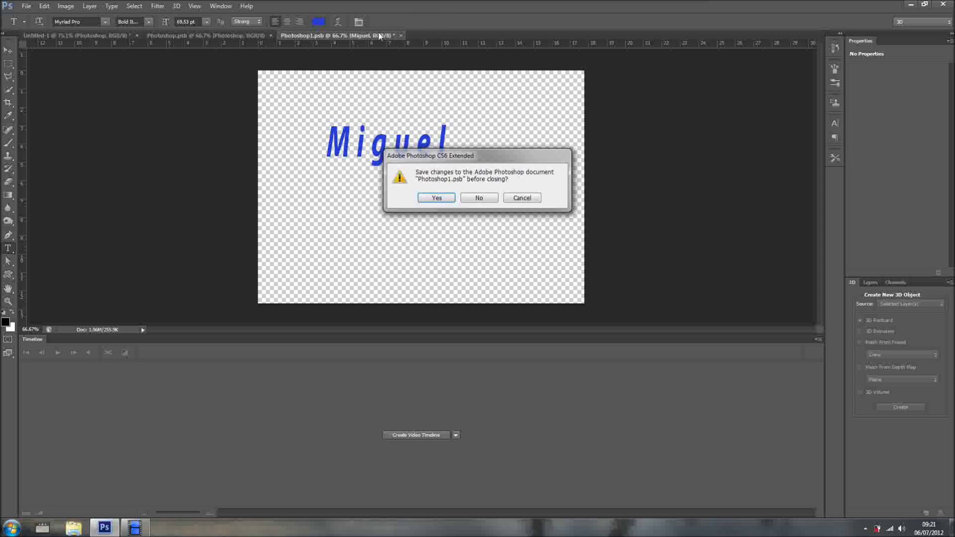
pyautogui.click(435, 198)
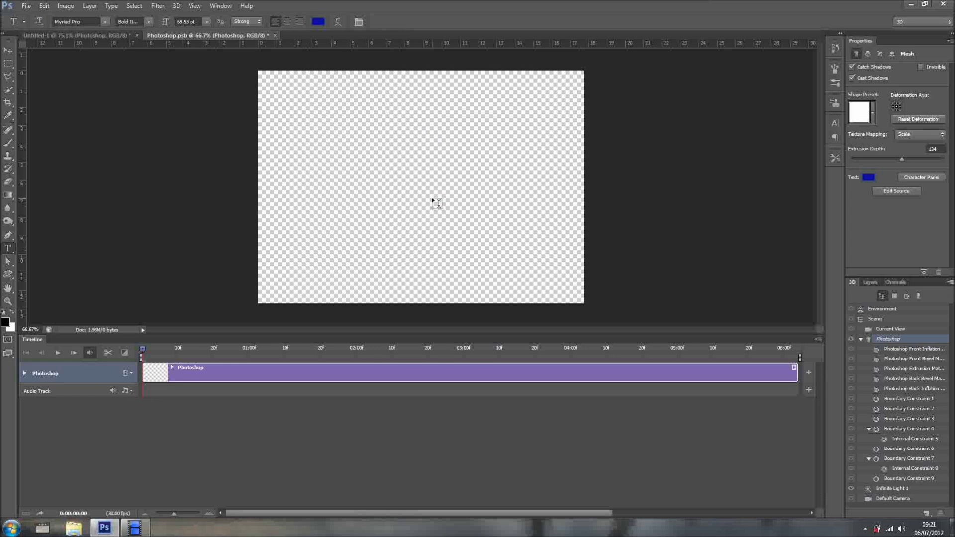
# Collapse the Photoshop mesh in the 3D scene list, then close Photoshop.psb with its changes saved.
pyautogui.click(862, 339)
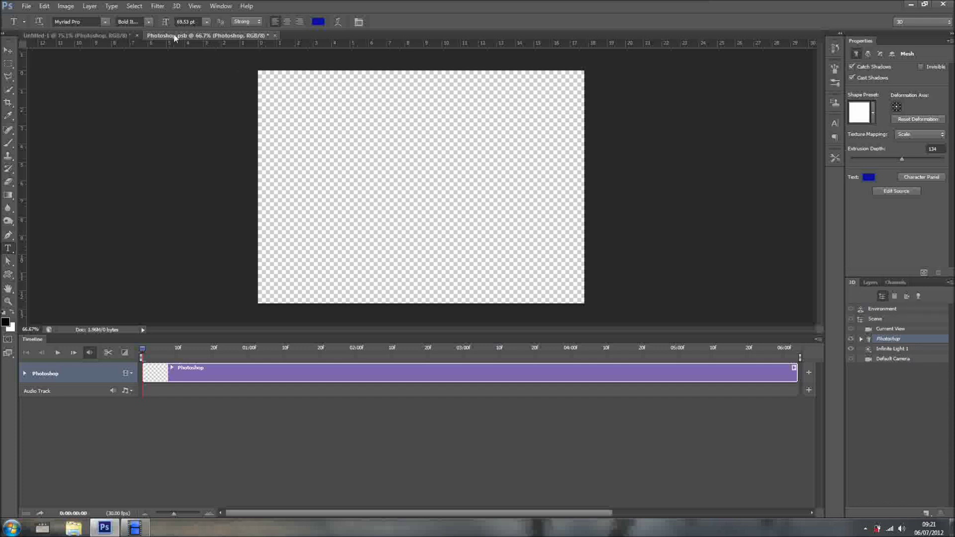
pyautogui.click(274, 35)
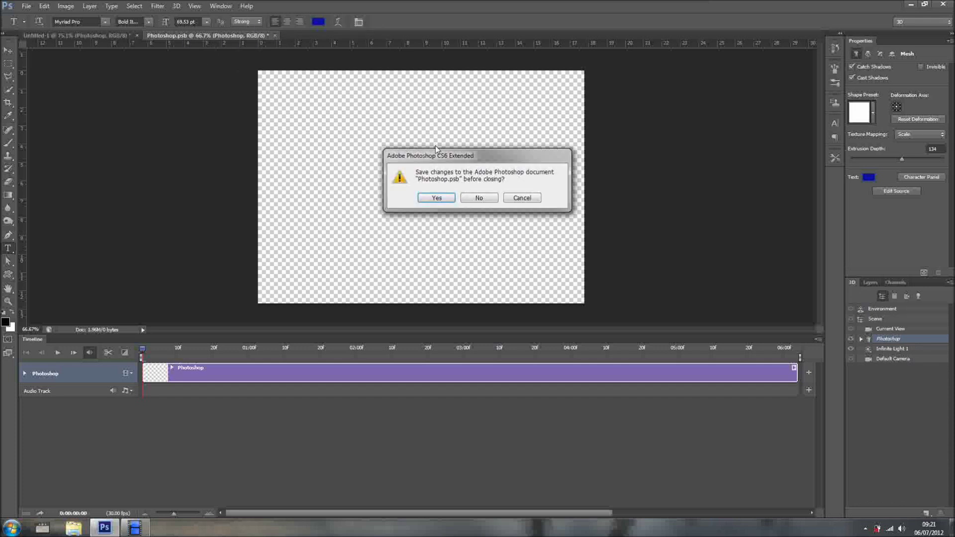
pyautogui.click(436, 198)
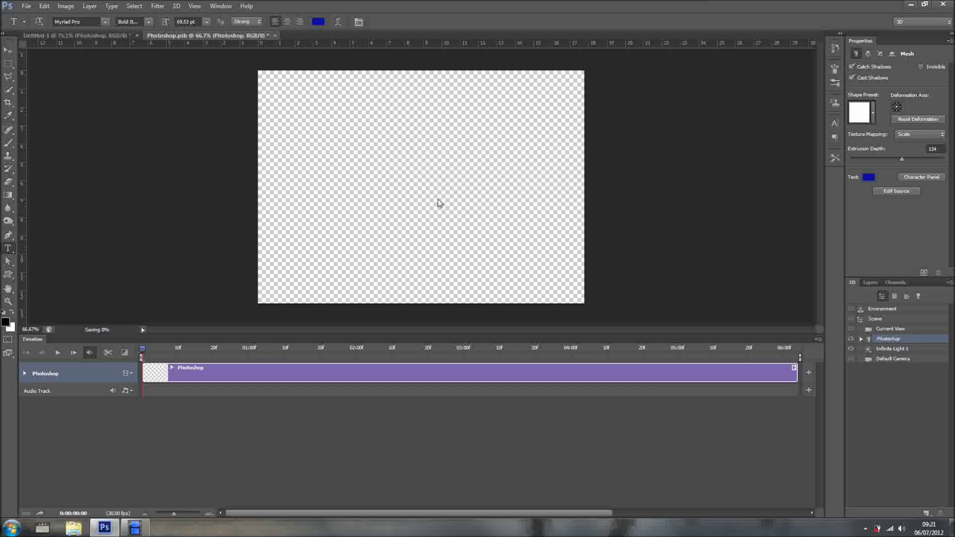